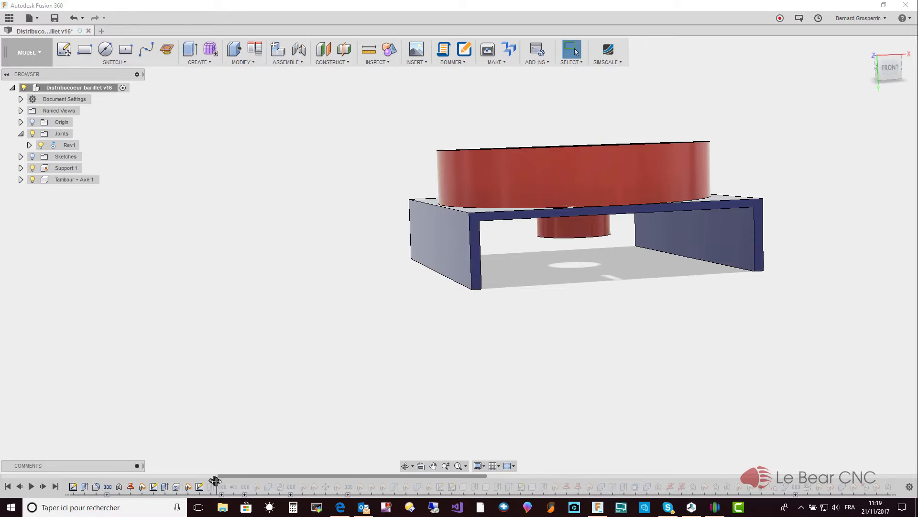
Roll the design history forward past the parametric bevel gear group and examine the gear pair under the support.
{"action": "left_click_drag", "start_coordinate": [217, 483], "coordinate": [228, 486]}
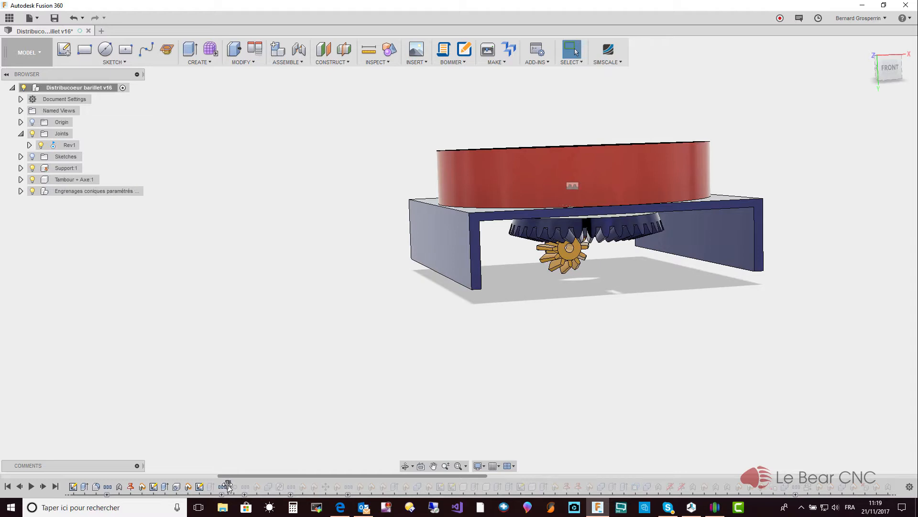
{"action": "mouse_move", "coordinate": [228, 487]}
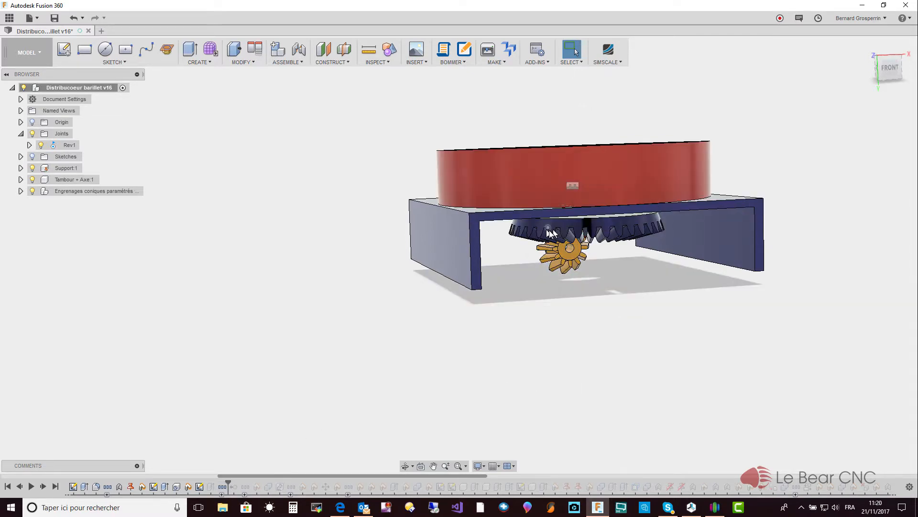
{"action": "middle_click_drag", "start_coordinate": [612, 232], "coordinate": [567, 178], "text": "shift"}
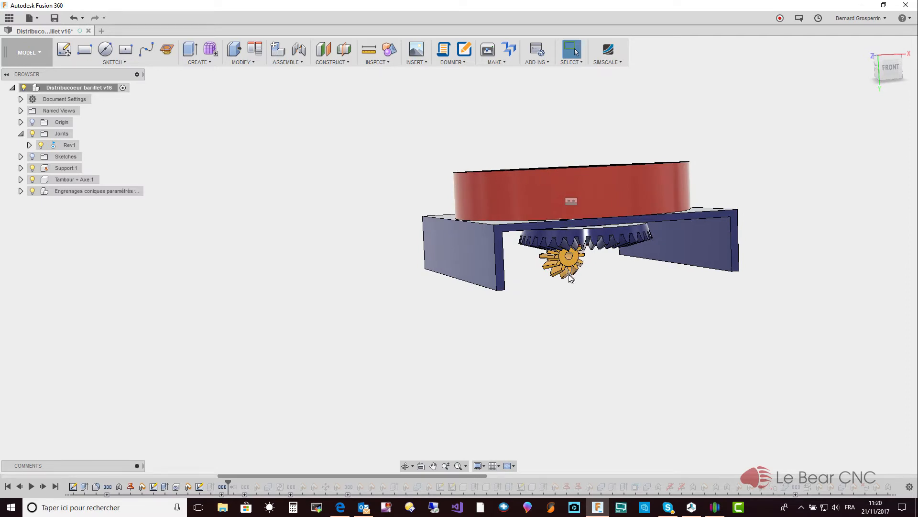
{"action": "left_click_drag", "start_coordinate": [570, 277], "coordinate": [554, 272]}
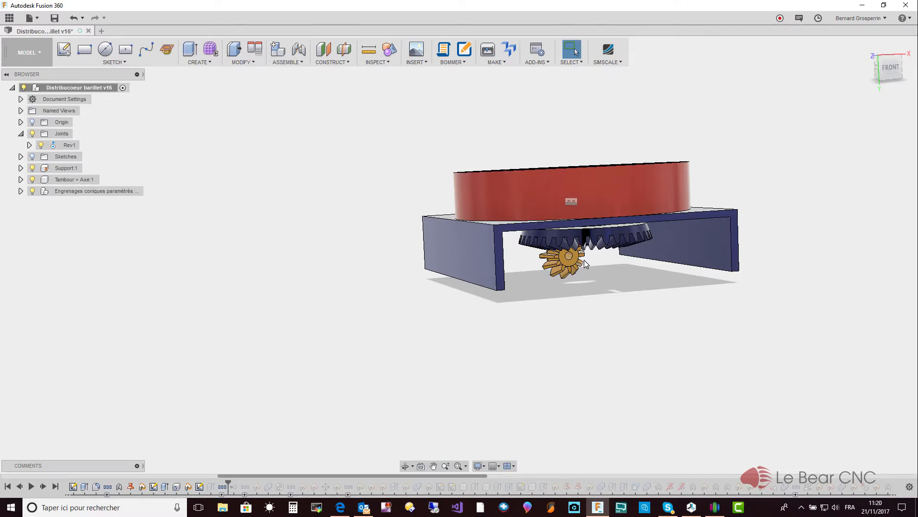
{"action": "middle_click_drag", "start_coordinate": [584, 261], "coordinate": [584, 286], "text": "shift"}
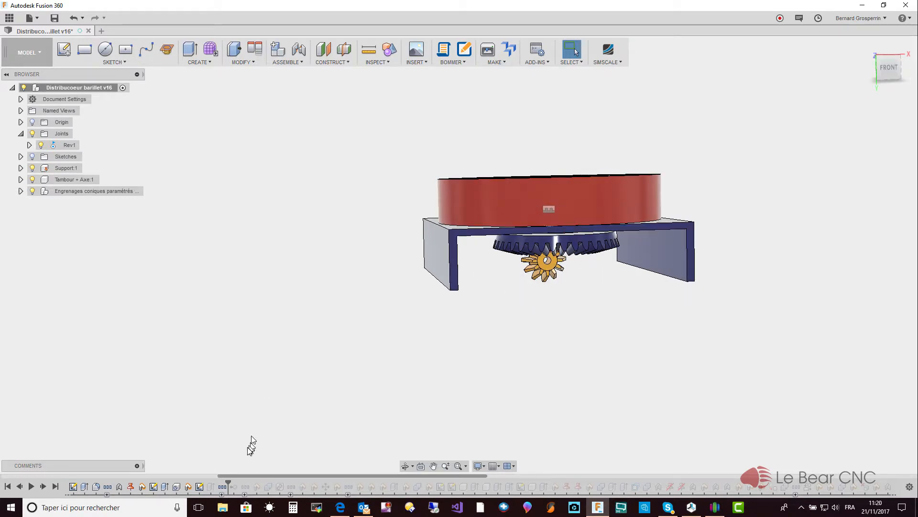
Roll the design history forward to bring in the 36-tooth herringbone wheel, the CoinFace component and the 12-tooth herringbone gear.
{"action": "left_click_drag", "start_coordinate": [228, 481], "coordinate": [247, 480]}
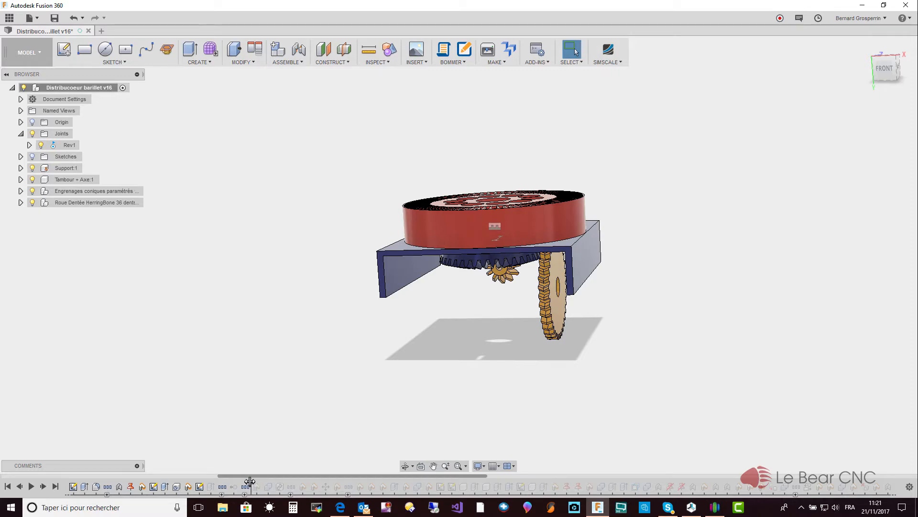
{"action": "left_click_drag", "start_coordinate": [269, 484], "coordinate": [271, 484]}
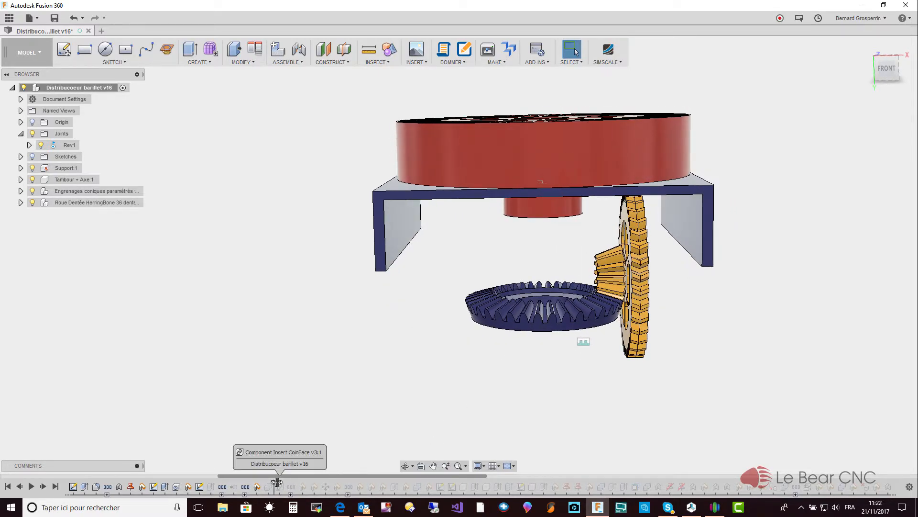
{"action": "left_click_drag", "start_coordinate": [276, 482], "coordinate": [291, 481]}
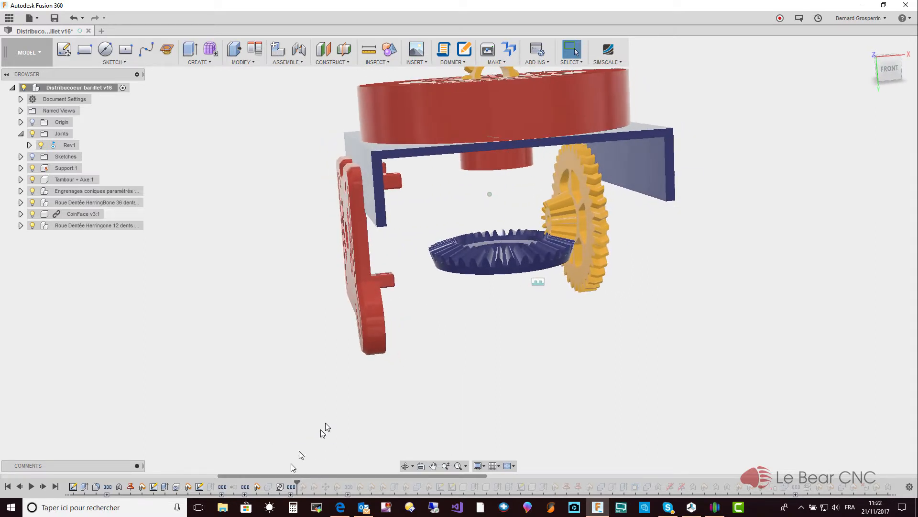
{"action": "left_click_drag", "start_coordinate": [379, 306], "coordinate": [382, 285]}
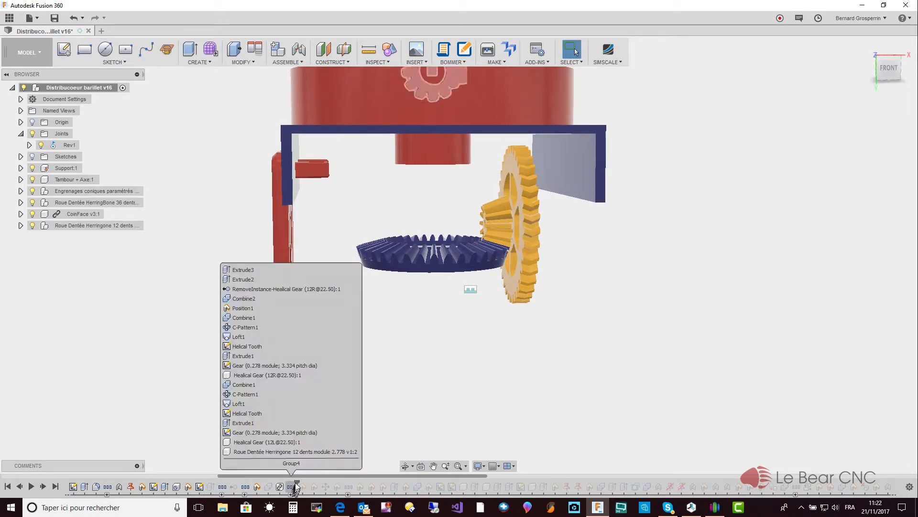
Roll the history forward past the 48-tooth wheel and pinion group, and hide CoinFace to inspect the gears.
{"action": "left_click_drag", "start_coordinate": [297, 480], "coordinate": [349, 475]}
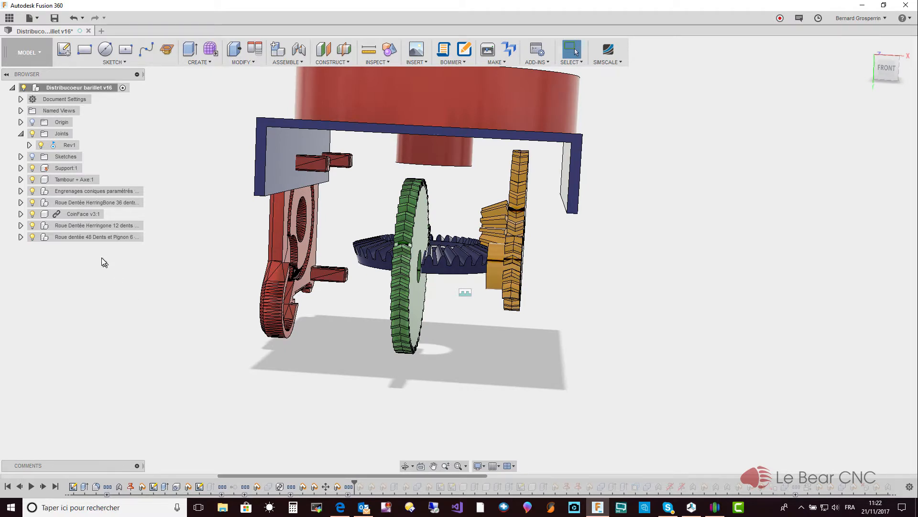
{"action": "left_click", "coordinate": [32, 213]}
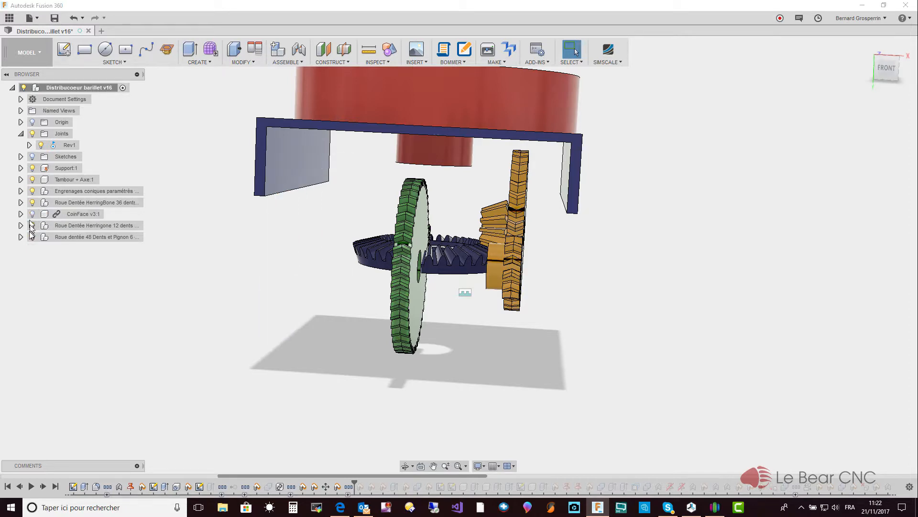
{"action": "middle_click_drag", "start_coordinate": [325, 454], "coordinate": [440, 245], "text": "shift"}
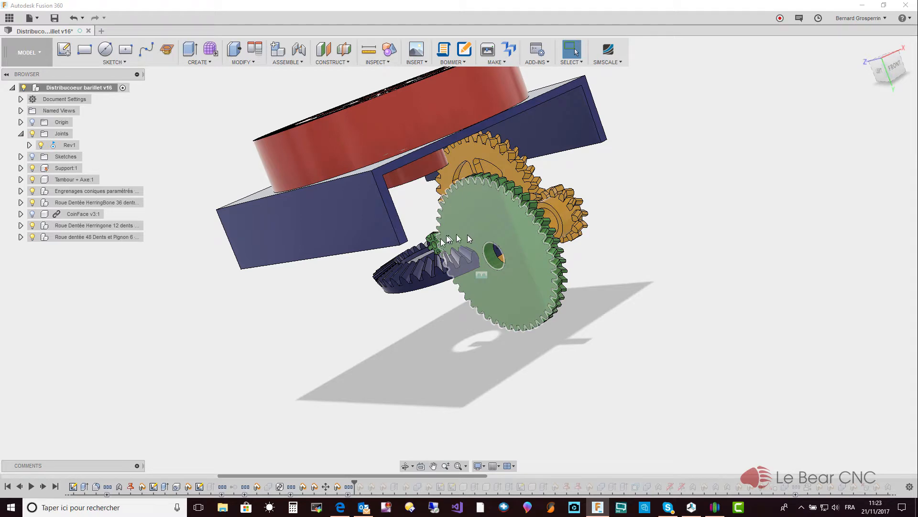
{"action": "middle_click_drag", "start_coordinate": [438, 245], "coordinate": [438, 255], "text": "shift"}
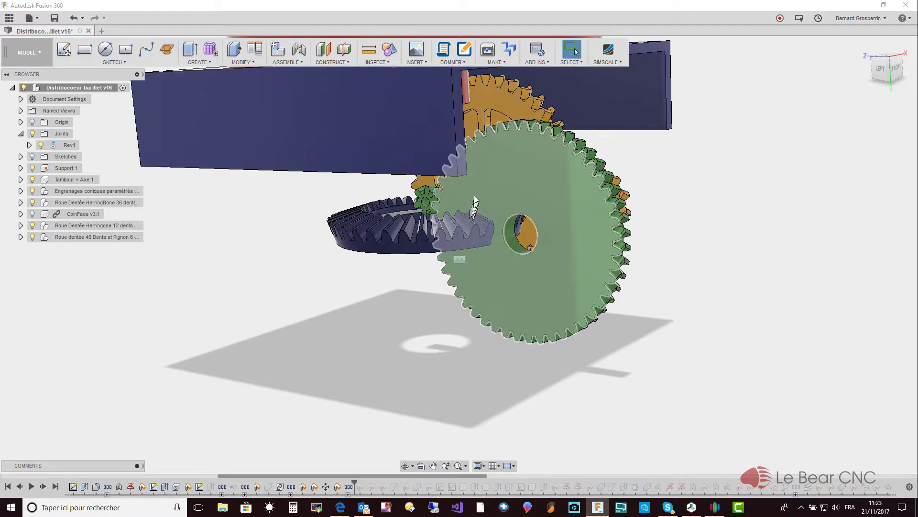
{"action": "middle_click_drag", "start_coordinate": [549, 262], "coordinate": [463, 143], "text": "shift"}
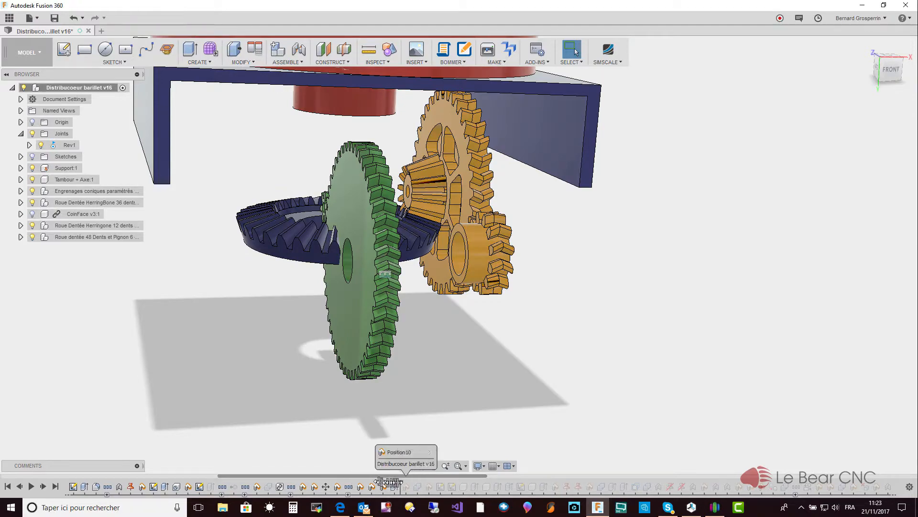
Roll the history forward through joining the crown gear to the drum shaft and creating Axe 90°, Axe Secondaire and Axe Monnayeur.
{"action": "left_click_drag", "start_coordinate": [407, 482], "coordinate": [408, 482]}
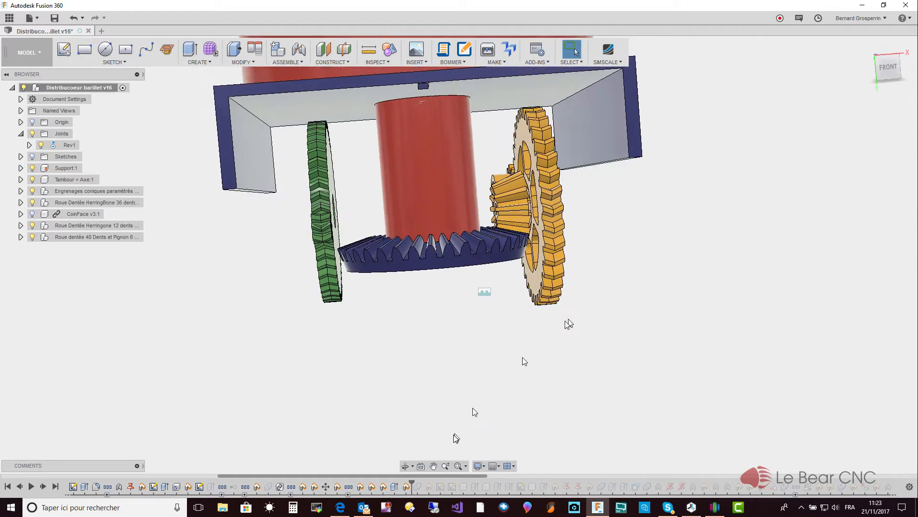
{"action": "left_click_drag", "start_coordinate": [411, 482], "coordinate": [418, 481]}
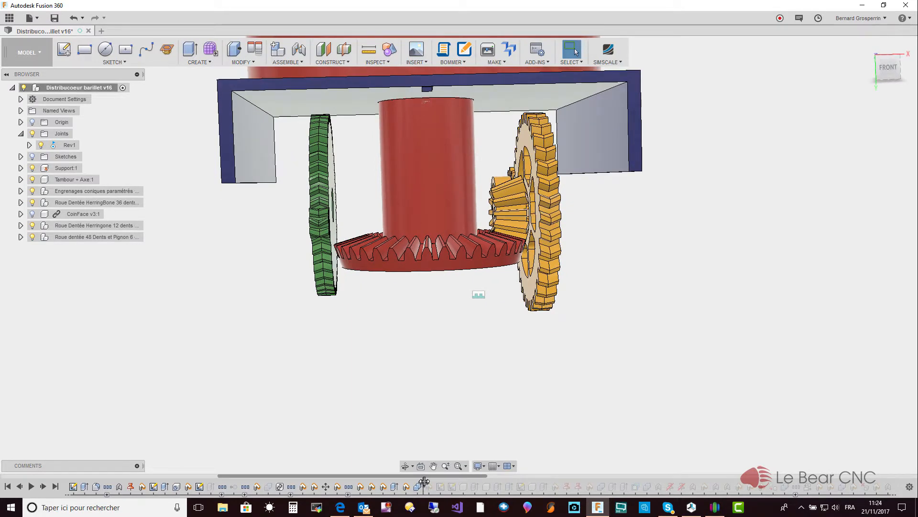
{"action": "left_click_drag", "start_coordinate": [429, 480], "coordinate": [451, 480]}
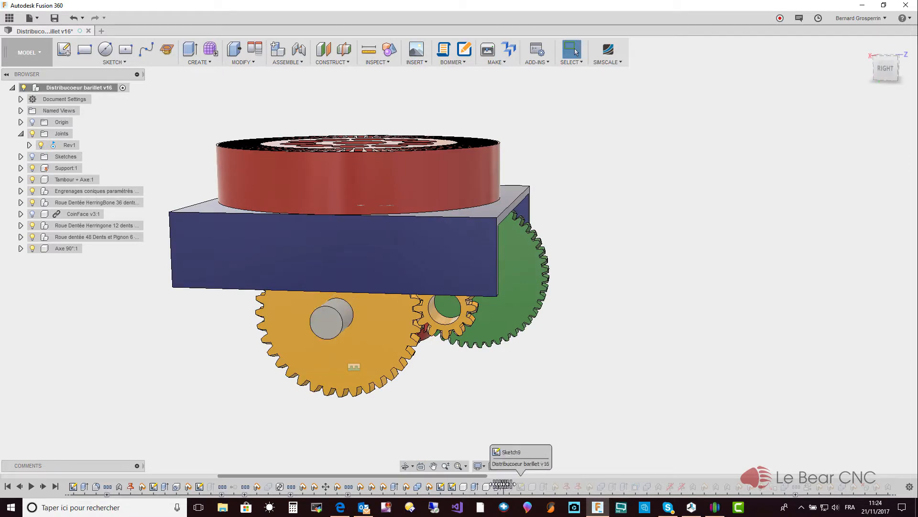
{"action": "left_click_drag", "start_coordinate": [503, 484], "coordinate": [604, 484]}
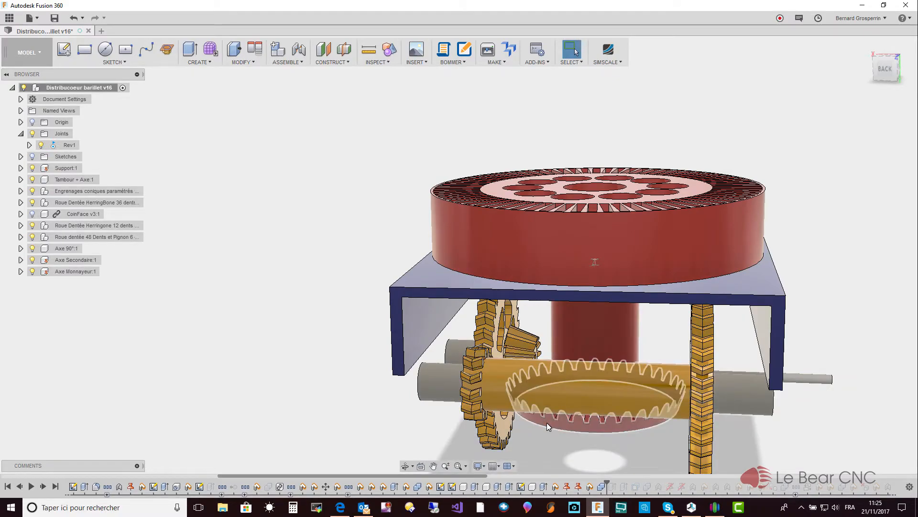
Roll the history forward through joints Rigid6, Rigid7, Rigid8 and Rev9, and turn the drum to test its motion.
{"action": "middle_click_drag", "start_coordinate": [547, 423], "coordinate": [598, 362], "text": "shift"}
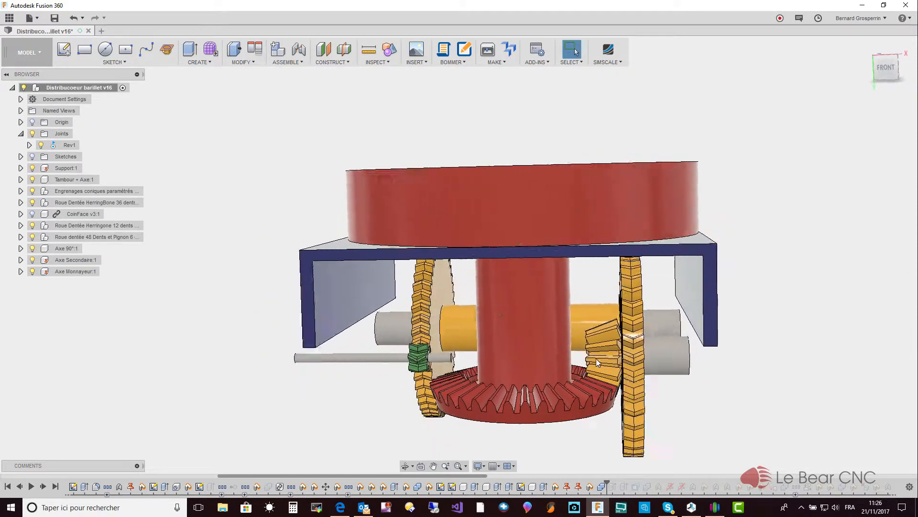
{"action": "middle_click_drag", "start_coordinate": [594, 362], "coordinate": [540, 437], "text": "shift"}
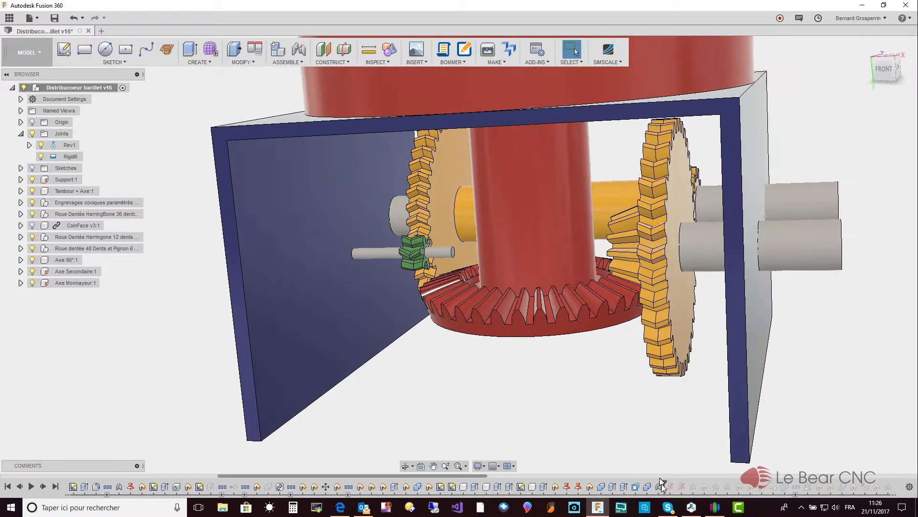
{"action": "left_click_drag", "start_coordinate": [670, 480], "coordinate": [705, 482]}
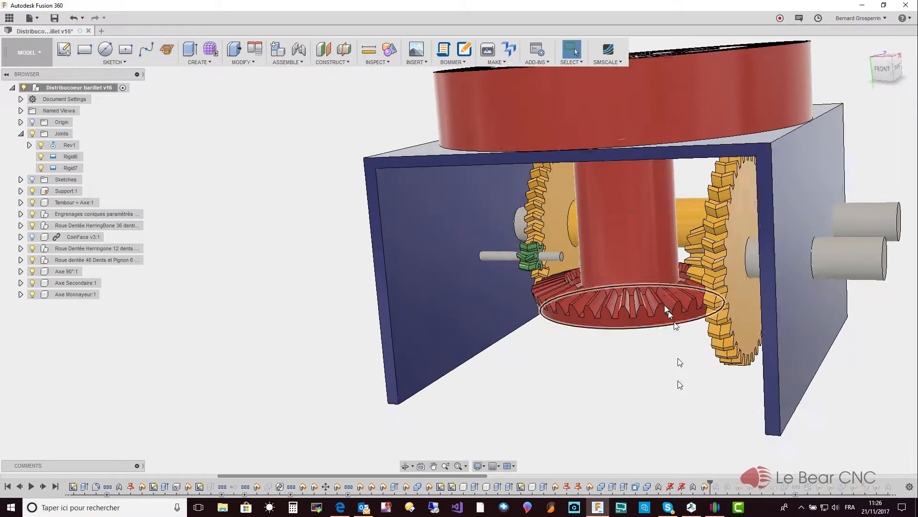
{"action": "mouse_move", "coordinate": [655, 174]}
{"action": "left_mouse_down"}
{"action": "mouse_move", "coordinate": [632, 180]}
{"action": "mouse_move", "coordinate": [648, 184]}
{"action": "left_mouse_up"}
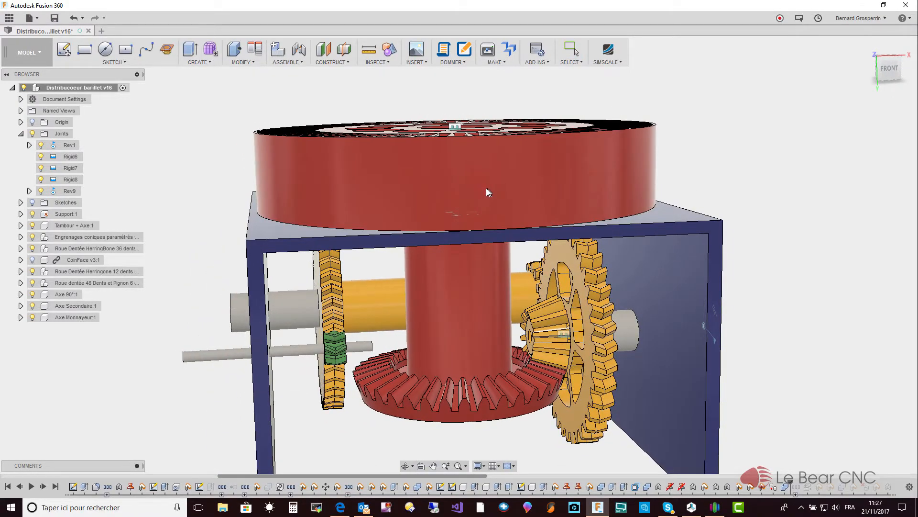
{"action": "left_click_drag", "start_coordinate": [470, 188], "coordinate": [470, 188]}
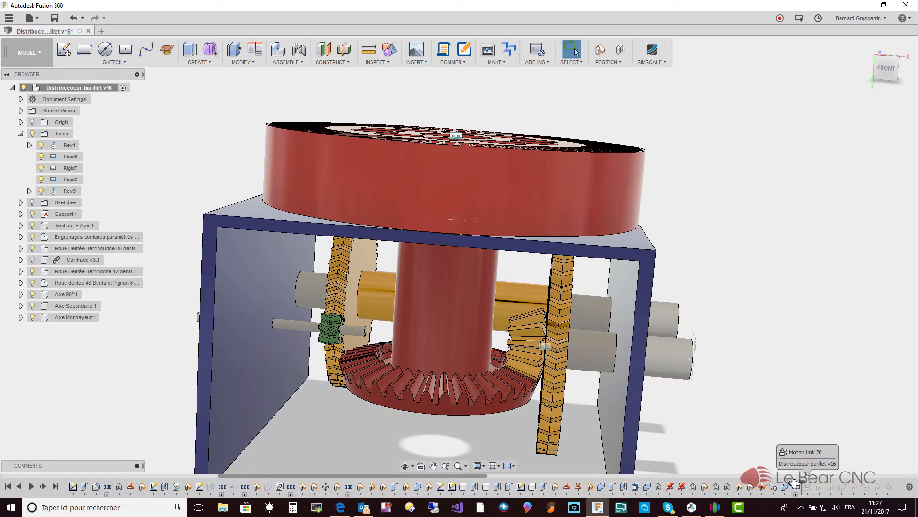
Roll the history forward past Motion Link 20 and turn the drum to test the linked gear rotation.
{"action": "double_click", "coordinate": [796, 485]}
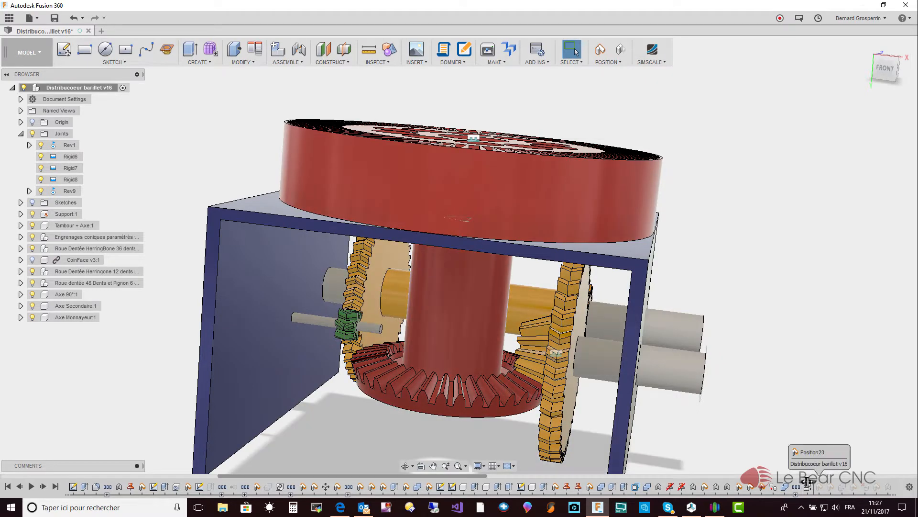
{"action": "middle_click_drag", "start_coordinate": [786, 437], "coordinate": [549, 208], "text": "shift"}
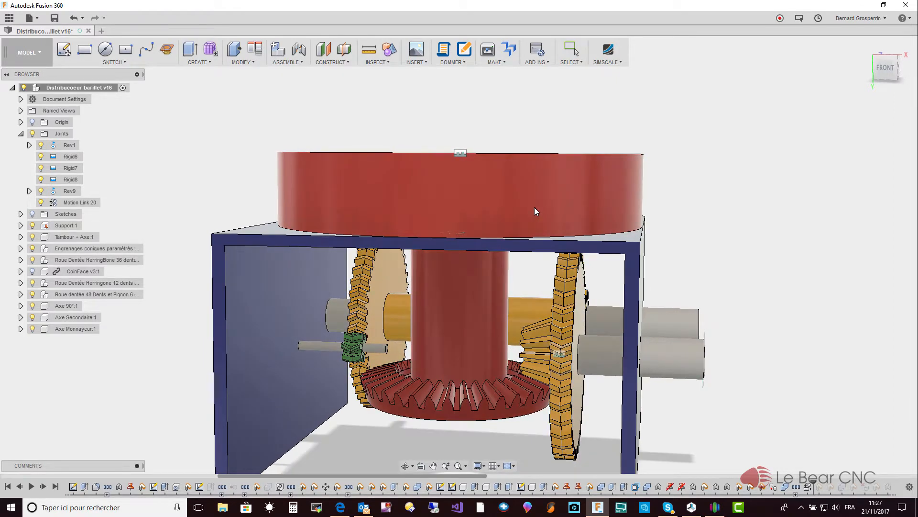
{"action": "key", "text": "Escape"}
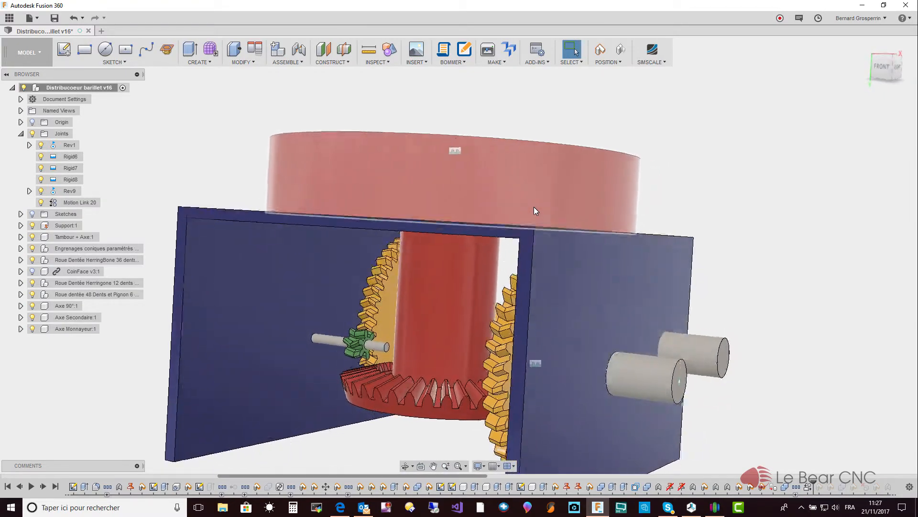
{"action": "middle_click_drag", "start_coordinate": [533, 207], "coordinate": [493, 169], "text": "shift"}
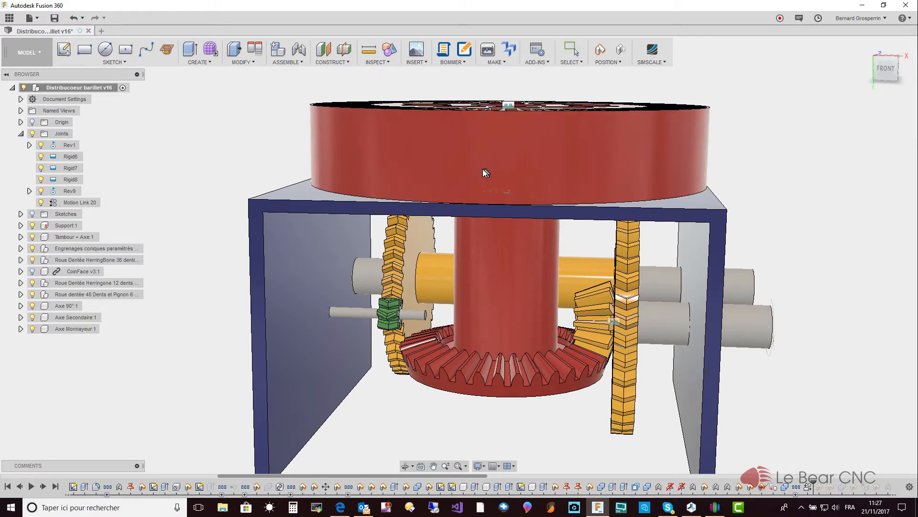
{"action": "left_click_drag", "start_coordinate": [480, 170], "coordinate": [475, 168]}
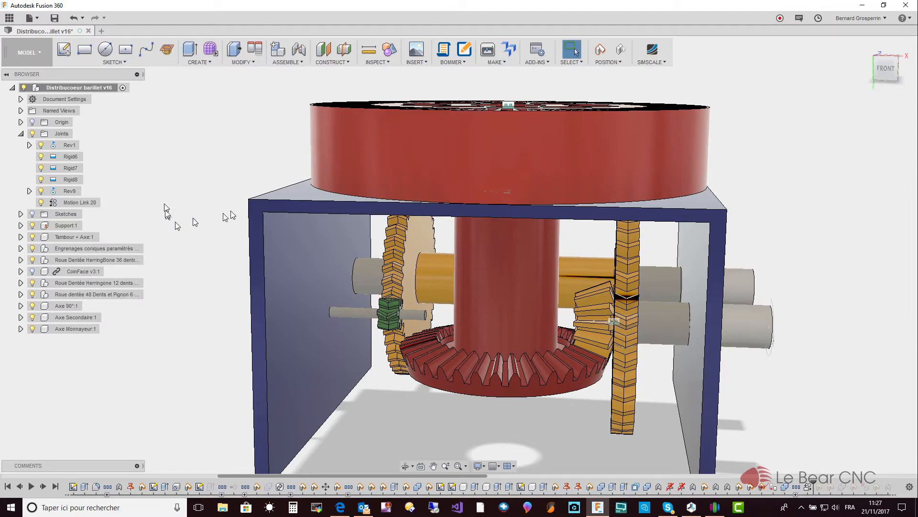
Animate the Rev9 joint to check the gear train's motion, and examine the bevel pinion's meshing with the crown gear up close.
{"action": "left_click", "coordinate": [53, 192]}
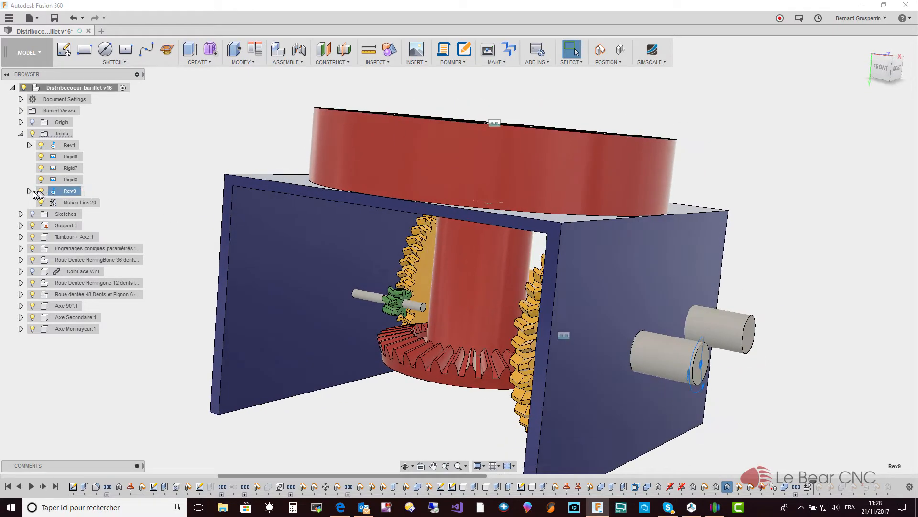
{"action": "left_click", "coordinate": [30, 192]}
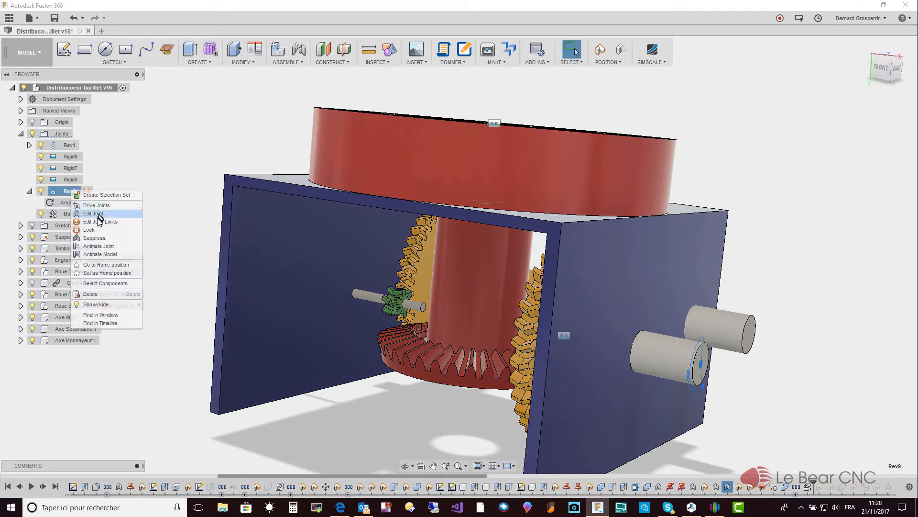
{"action": "left_click", "coordinate": [98, 246]}
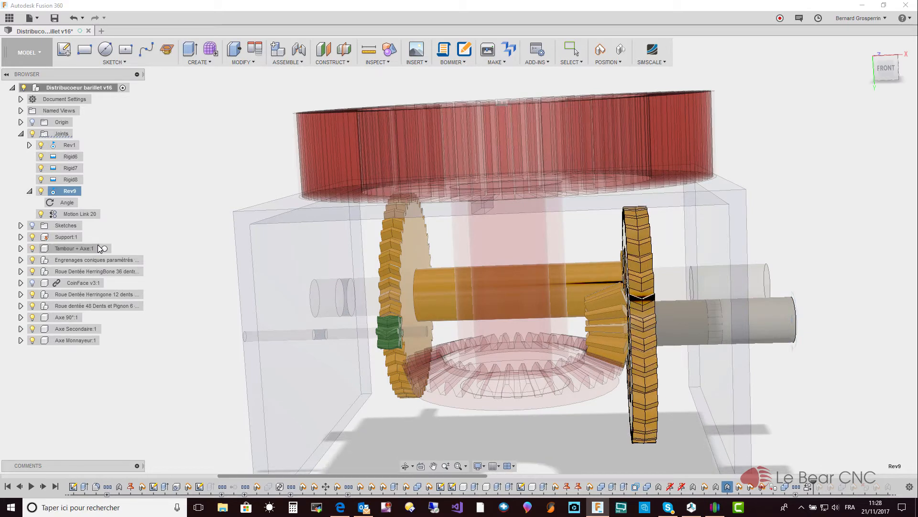
{"action": "key", "text": "Escape"}
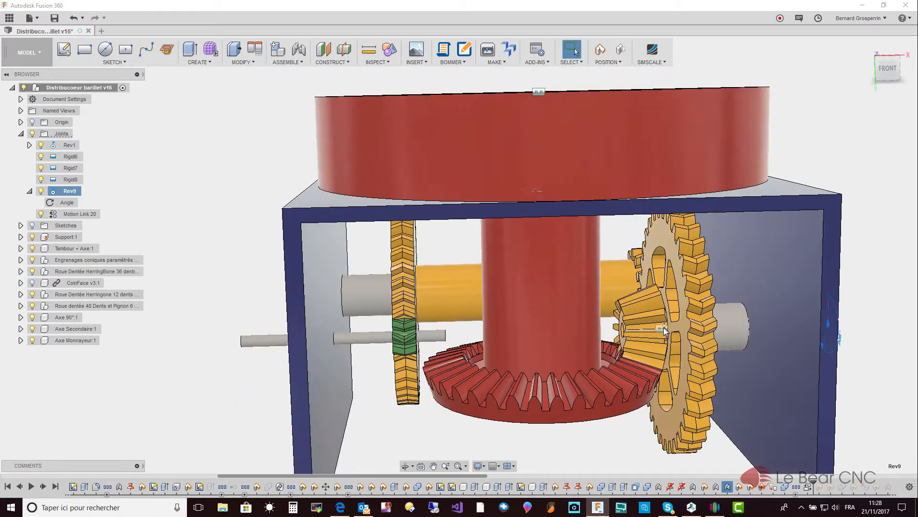
{"action": "scroll", "coordinate": [661, 328], "scroll_direction": "up", "scroll_amount": 5}
{"action": "scroll", "coordinate": [712, 327], "scroll_direction": "up", "scroll_amount": 5}
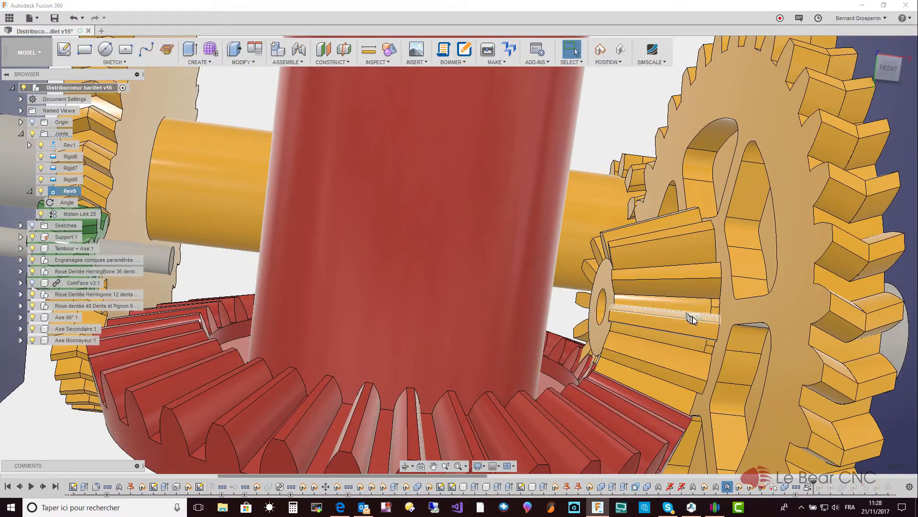
{"action": "scroll", "coordinate": [707, 324], "scroll_direction": "up", "scroll_amount": 8}
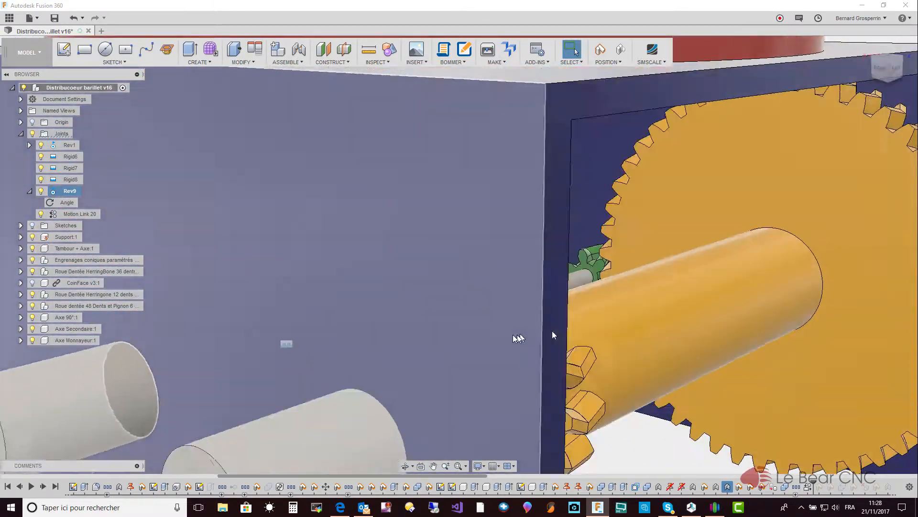
{"action": "middle_click_drag", "start_coordinate": [552, 331], "coordinate": [188, 329], "text": "shift"}
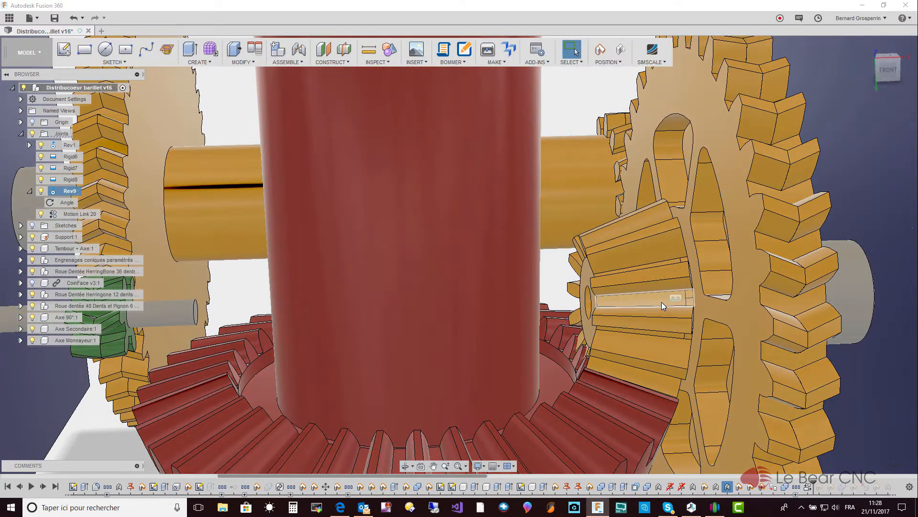
Redefine the Rigid8 joint by reselecting the 36-tooth herringbone gear and the bevel pinion as its components, keeping the Rigid type.
{"action": "left_click", "coordinate": [662, 302]}
{"action": "left_click", "coordinate": [661, 303]}
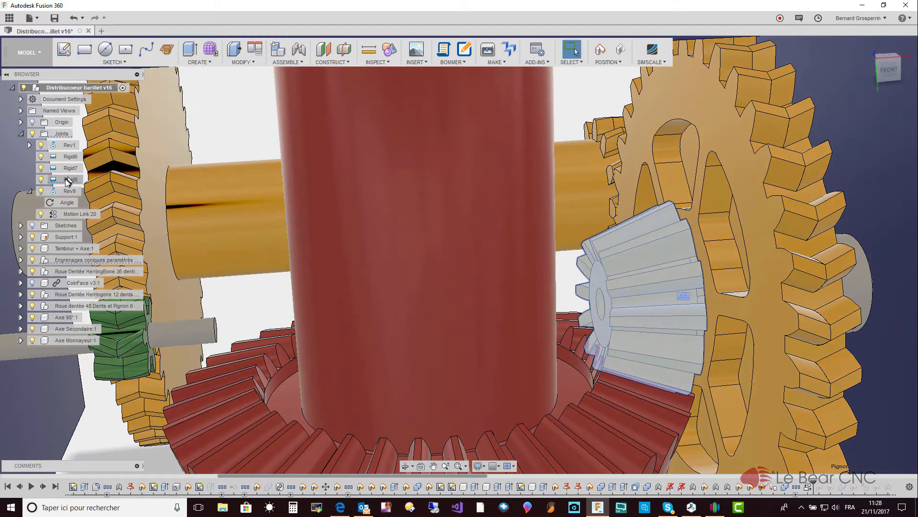
{"action": "left_click", "coordinate": [68, 180]}
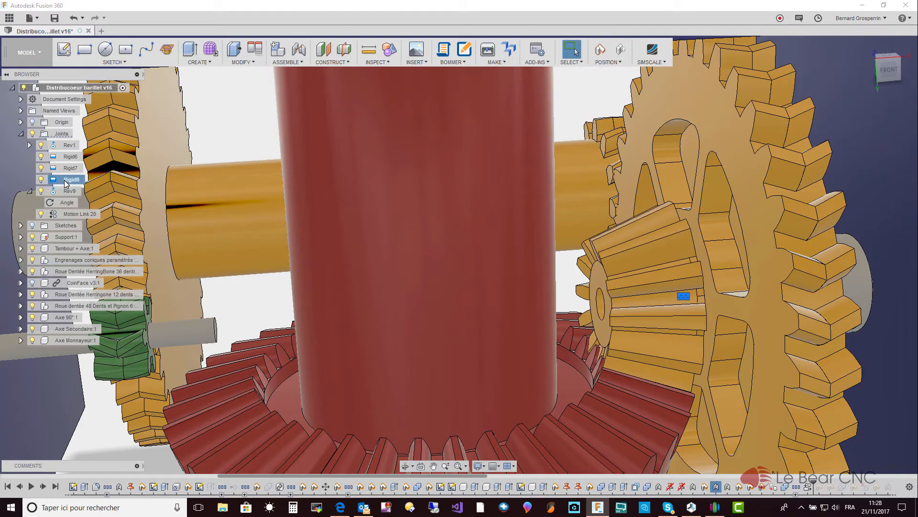
{"action": "left_click", "coordinate": [87, 196]}
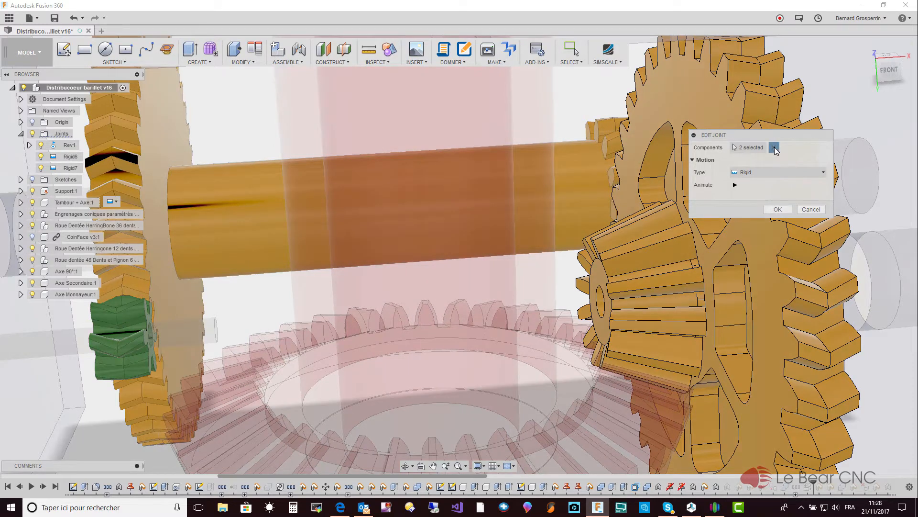
{"action": "left_click", "coordinate": [775, 148]}
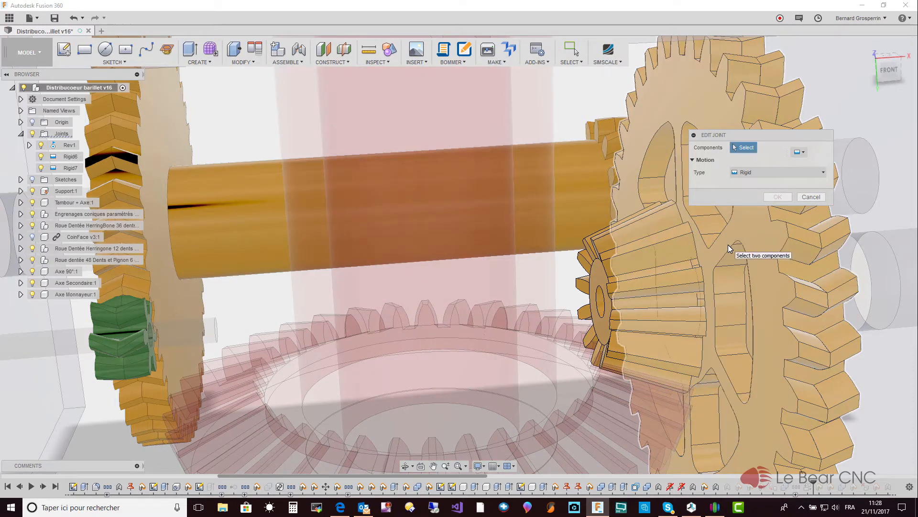
{"action": "left_click", "coordinate": [728, 245]}
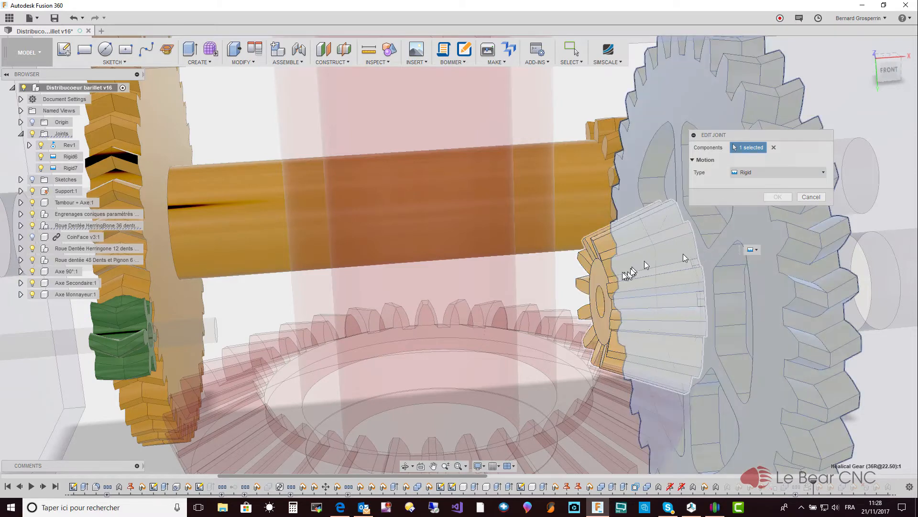
{"action": "left_click", "coordinate": [603, 278]}
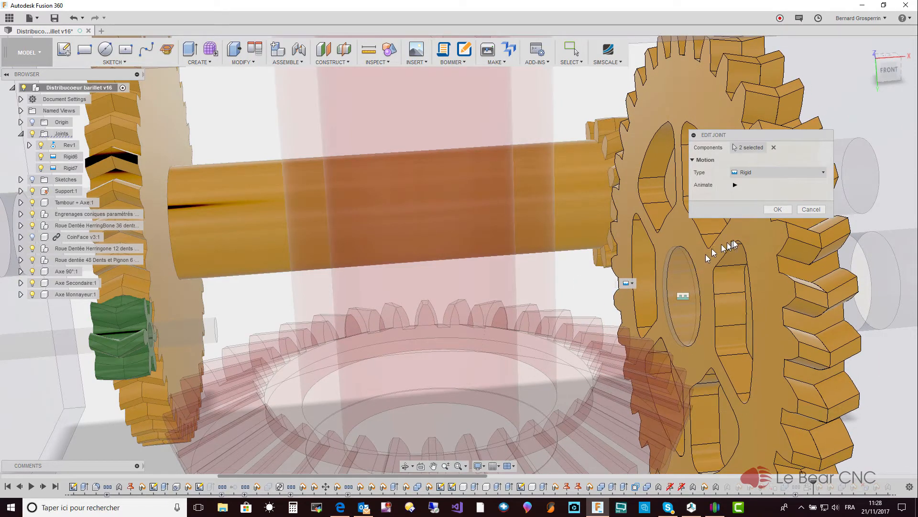
{"action": "left_click", "coordinate": [773, 210]}
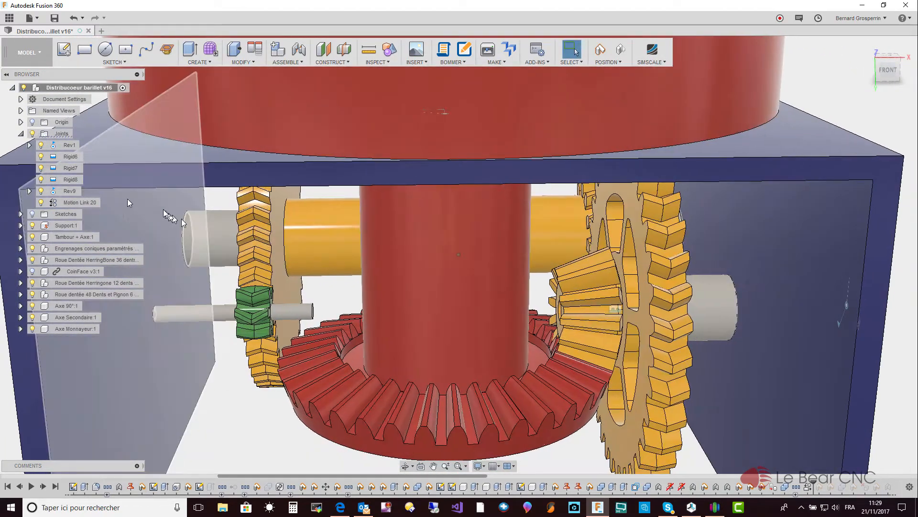
Animate the Rev9 joint to test the gear train, and examine the bevel pinion and its large gear from several angles.
{"action": "right_click", "coordinate": [73, 194]}
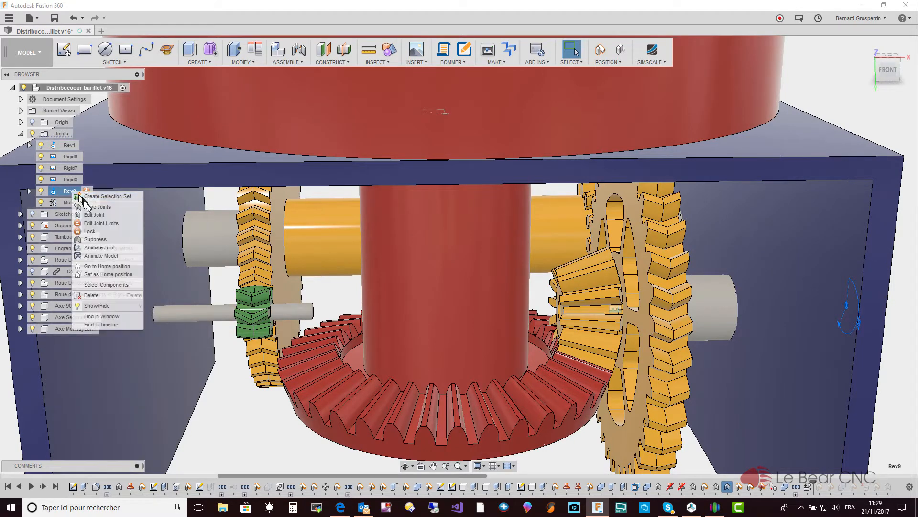
{"action": "left_click", "coordinate": [93, 247]}
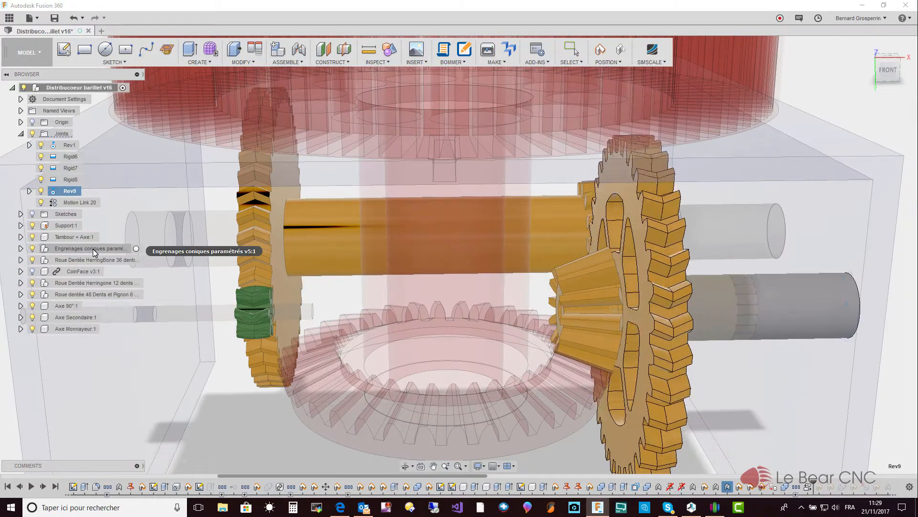
{"action": "key", "text": "Escape"}
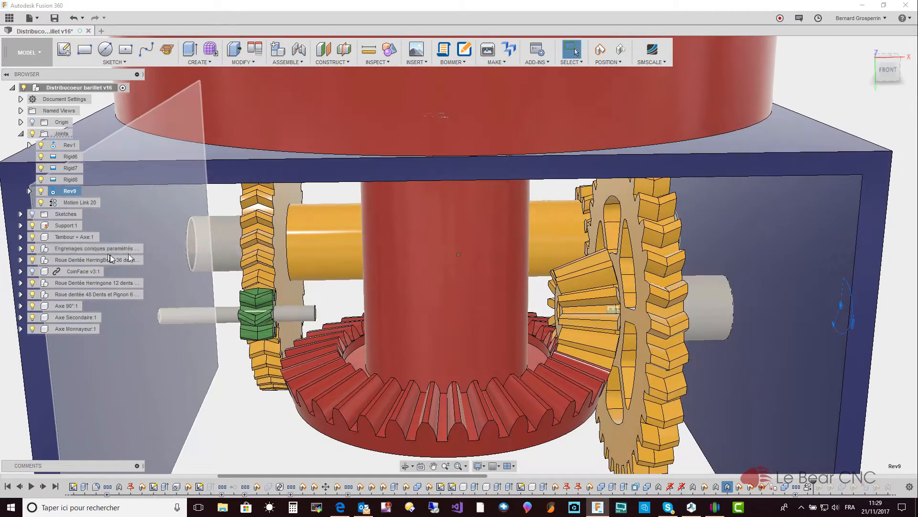
{"action": "middle_click_drag", "start_coordinate": [249, 269], "coordinate": [269, 273], "text": "shift"}
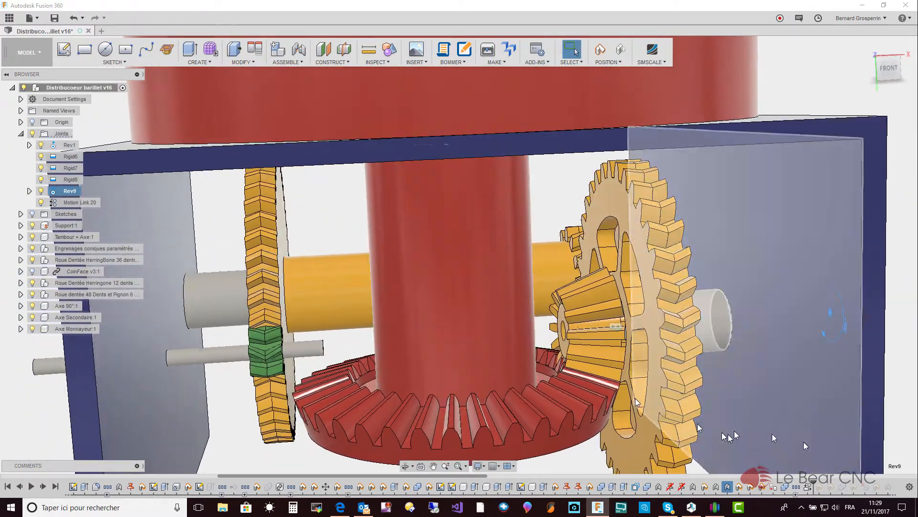
{"action": "middle_click_drag", "start_coordinate": [772, 433], "coordinate": [719, 385], "text": "shift"}
{"action": "scroll", "coordinate": [718, 386], "scroll_direction": "up", "scroll_amount": 5}
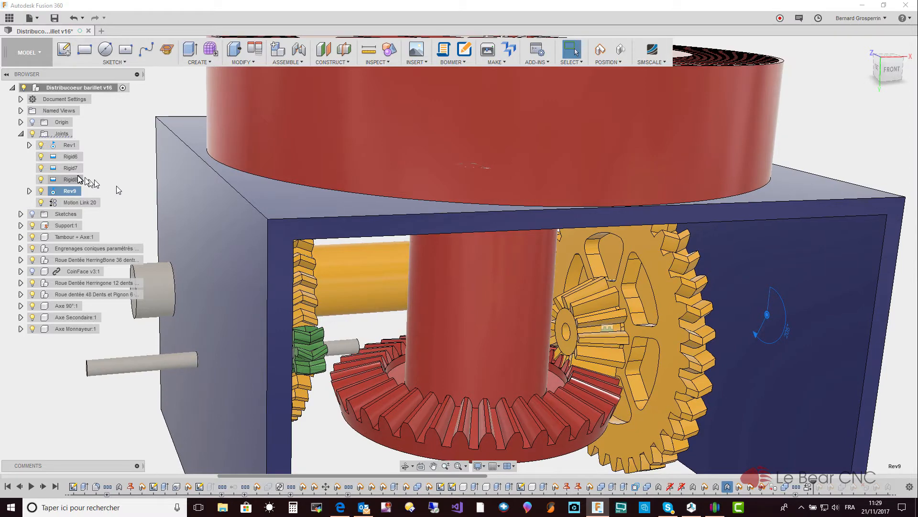
Delete the Rigid8 joint between the bevel pinion and the 36-tooth gear.
{"action": "mouse_move", "coordinate": [73, 192]}
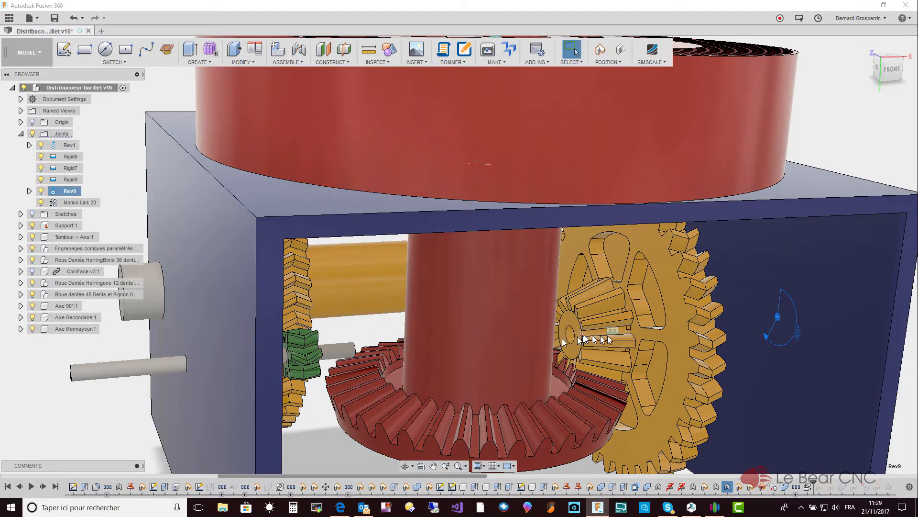
{"action": "right_click", "coordinate": [53, 182]}
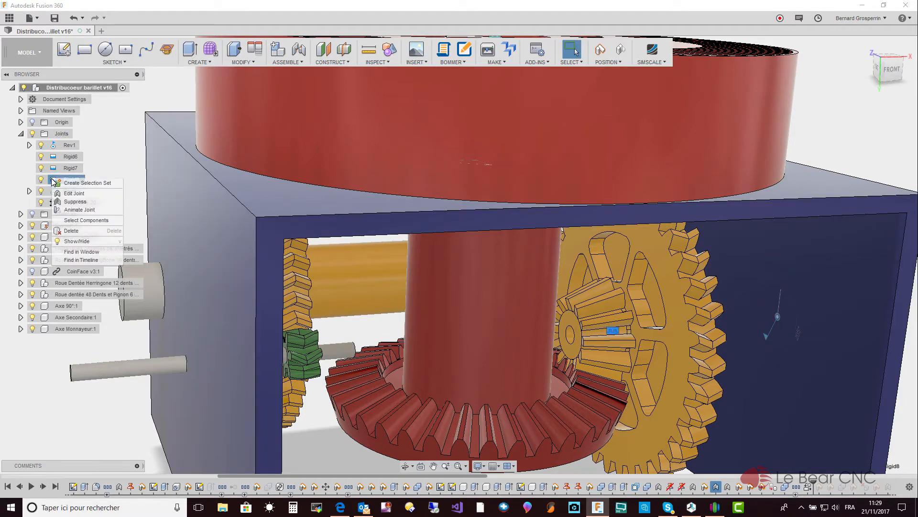
{"action": "left_click", "coordinate": [71, 231]}
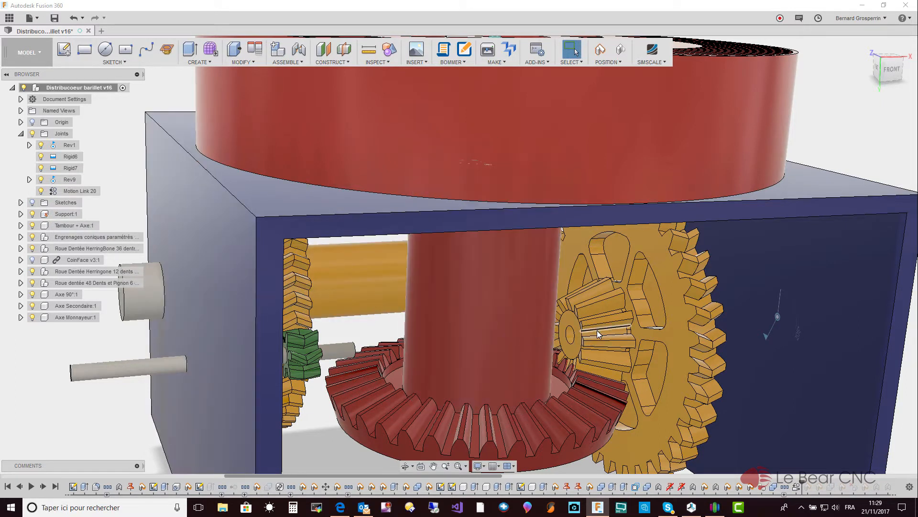
Locate the bevel pinion's solid, Body12, inside the Pignon conique 12 dents component.
{"action": "left_click", "coordinate": [597, 330]}
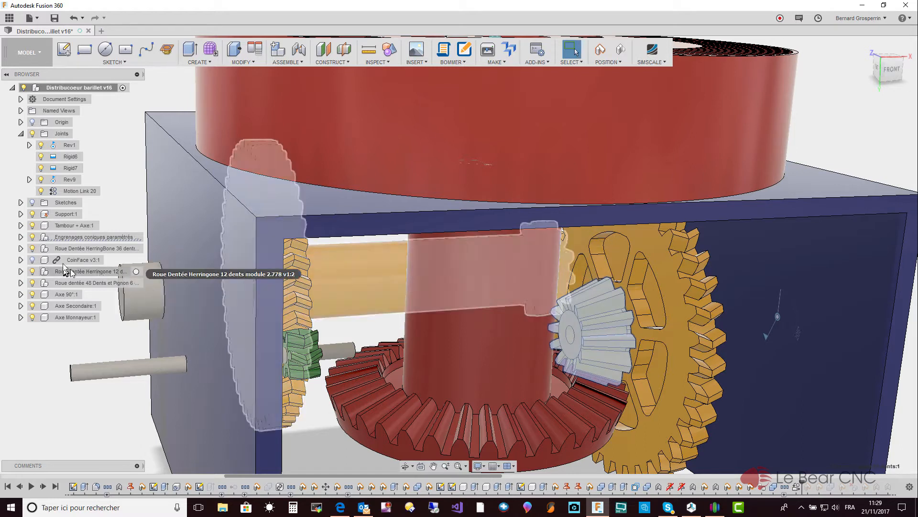
{"action": "left_click", "coordinate": [20, 237]}
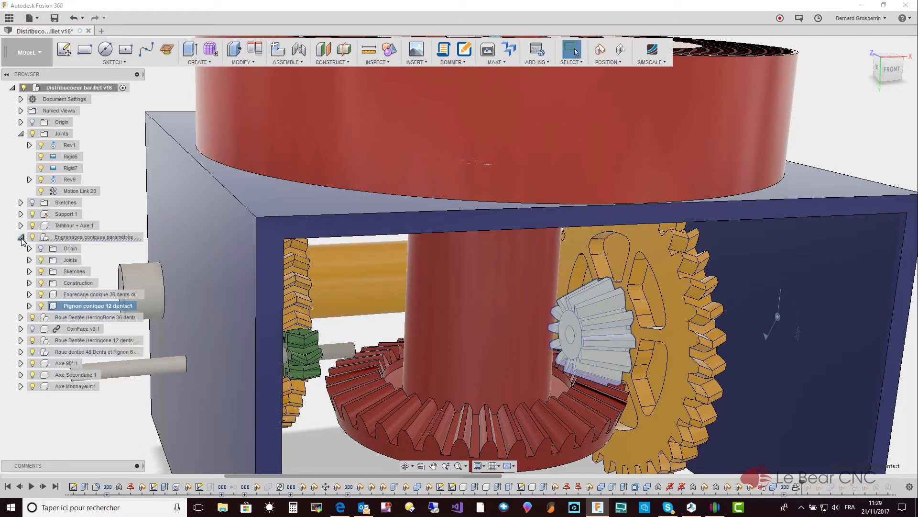
{"action": "left_click", "coordinate": [29, 306]}
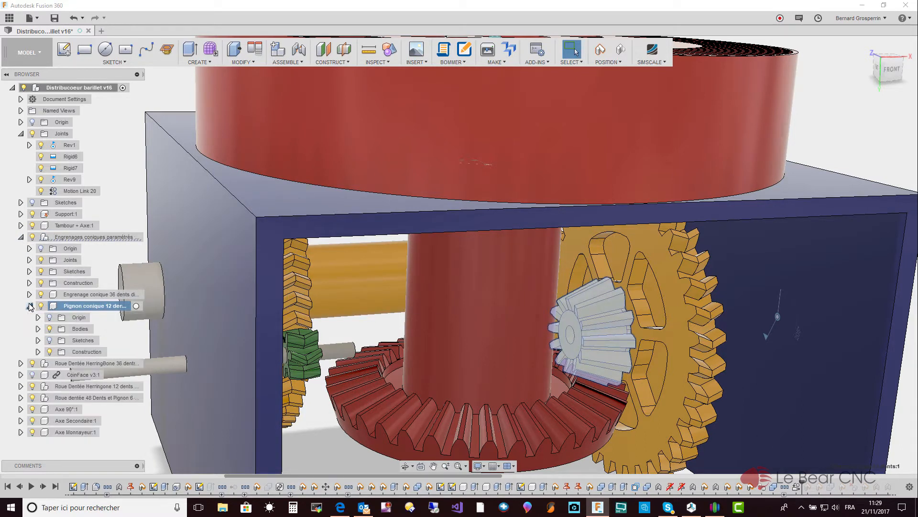
{"action": "left_click", "coordinate": [38, 328]}
{"action": "left_click", "coordinate": [88, 340]}
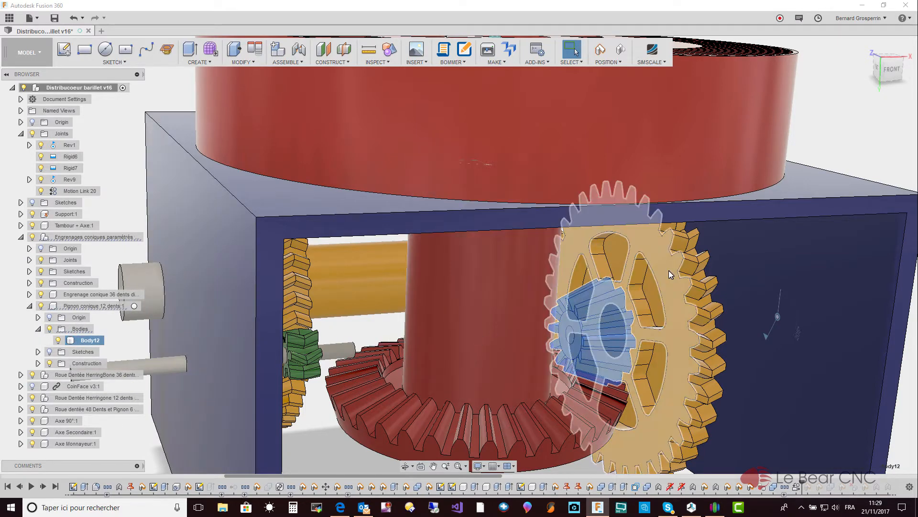
{"action": "left_click", "coordinate": [669, 271]}
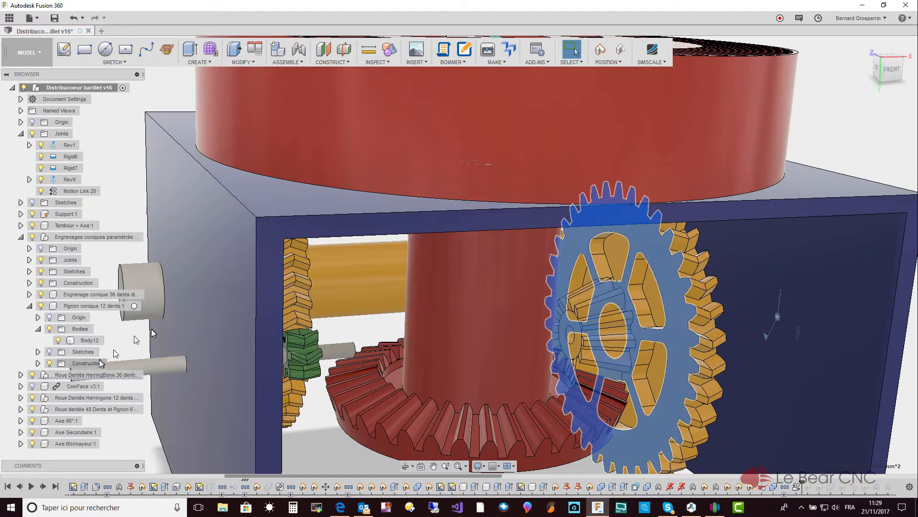
{"action": "left_click", "coordinate": [20, 375]}
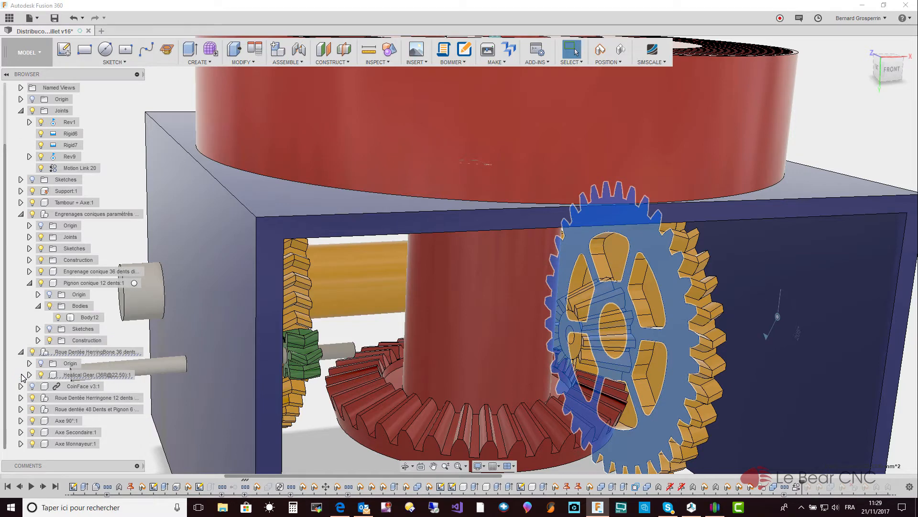
{"action": "left_click", "coordinate": [29, 375]}
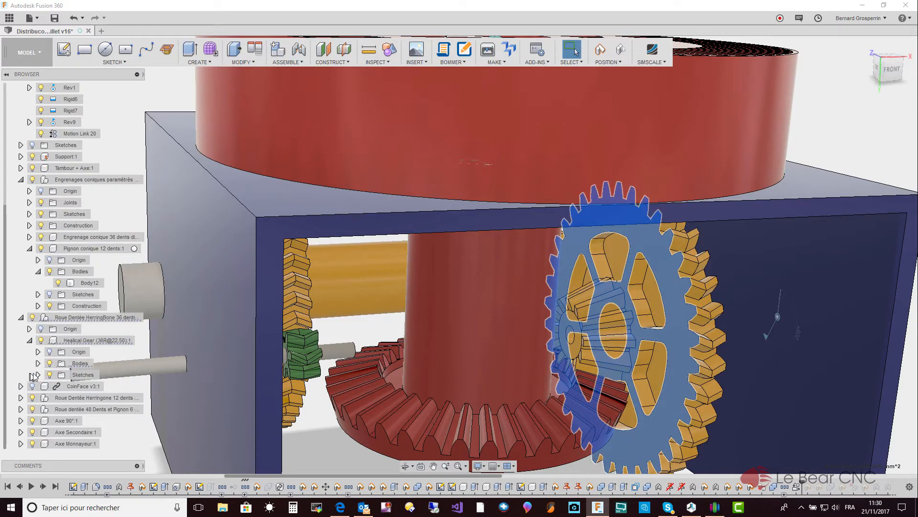
{"action": "left_click", "coordinate": [38, 364]}
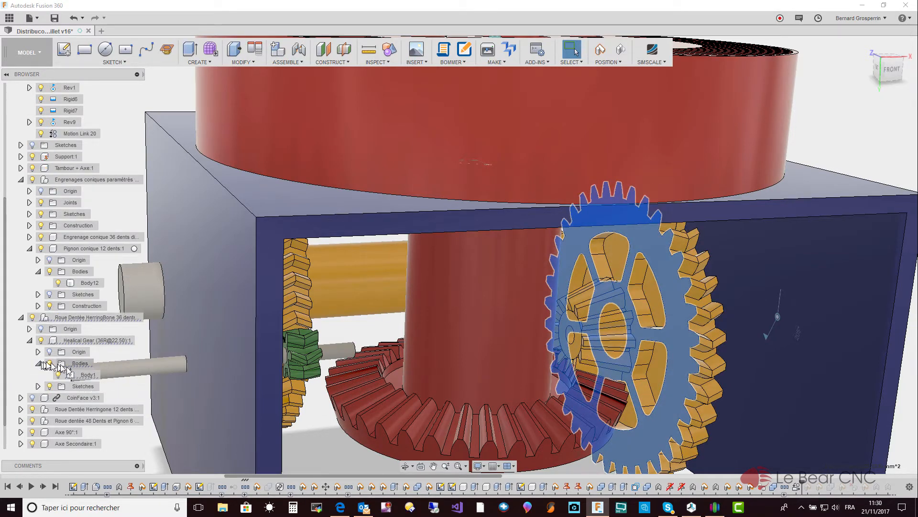
{"action": "left_click", "coordinate": [86, 374]}
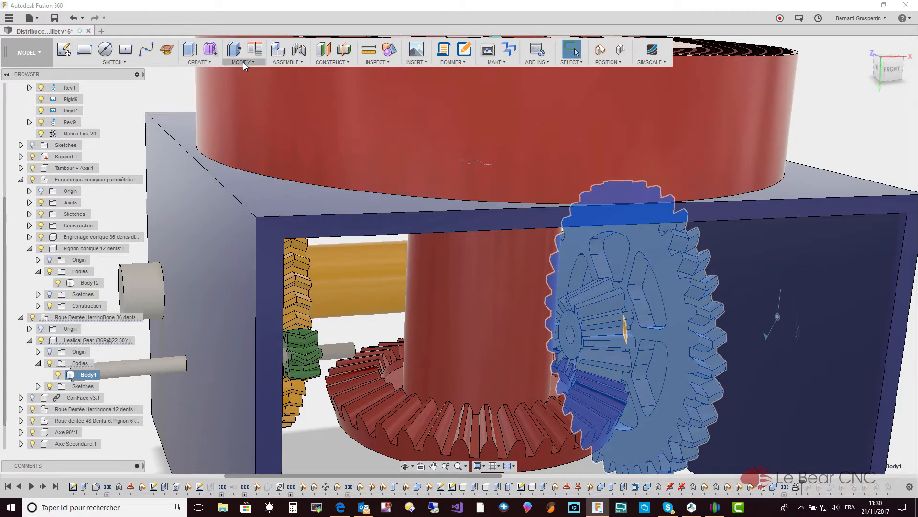
Capture the current position and use Combine with Join to merge the bevel pinion's Body12 into the 36-tooth gear's Body1.
{"action": "left_click", "coordinate": [243, 62]}
{"action": "left_click", "coordinate": [237, 154]}
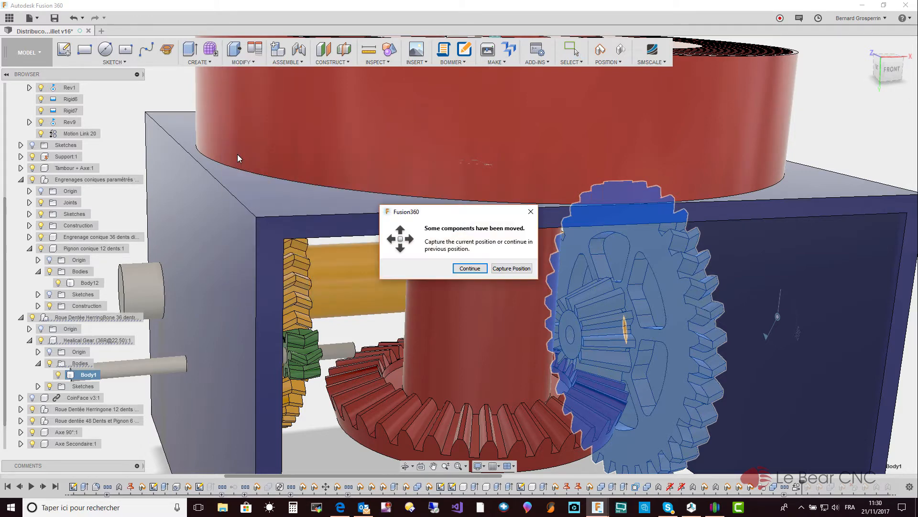
{"action": "left_click", "coordinate": [528, 270]}
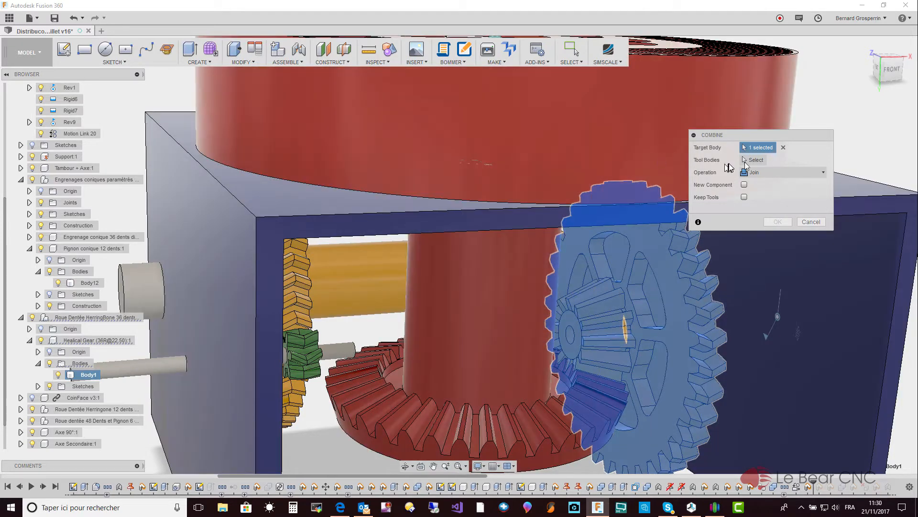
{"action": "left_click", "coordinate": [783, 148]}
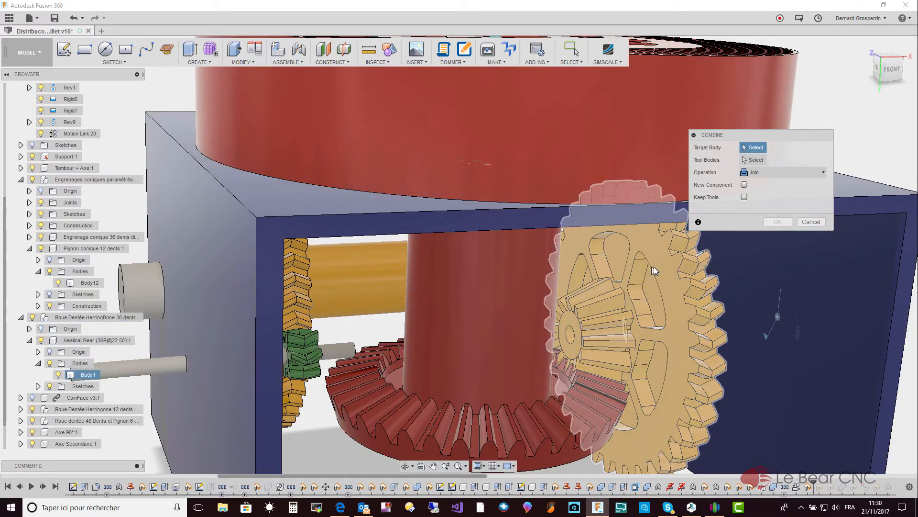
{"action": "left_click", "coordinate": [661, 266]}
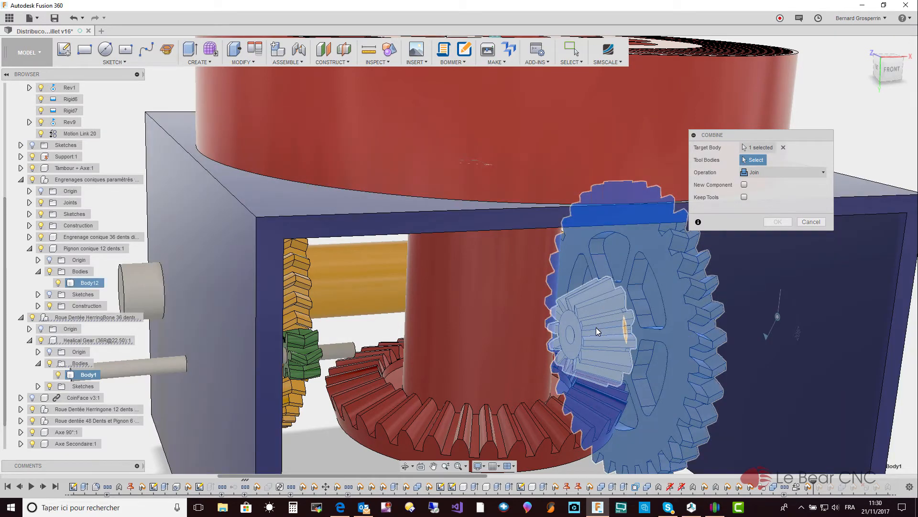
{"action": "left_click", "coordinate": [597, 329]}
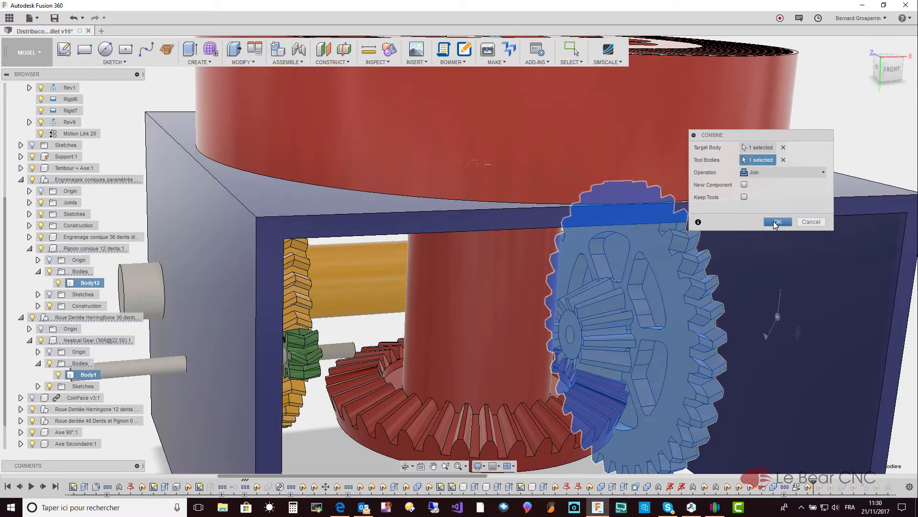
{"action": "left_click", "coordinate": [775, 223]}
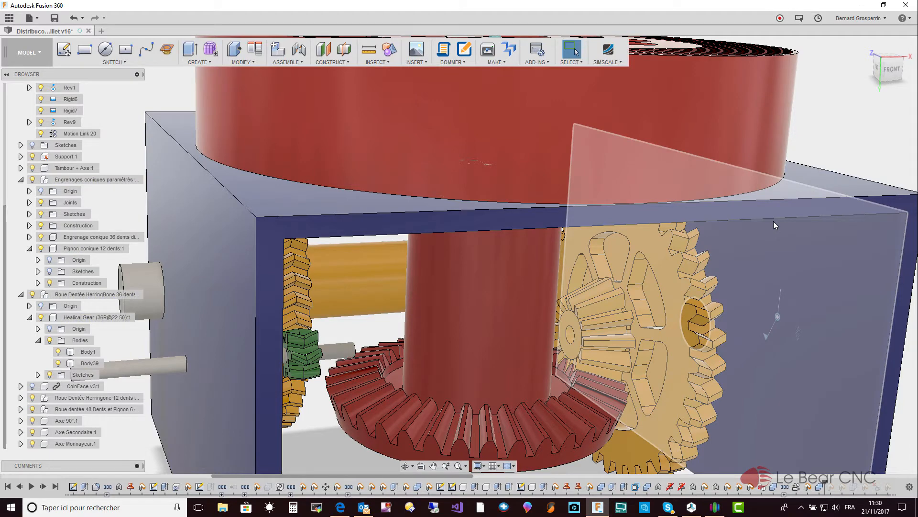
Inspect the combined gear body, and animate the Rev9 joint to test the pinion and gear turning together.
{"action": "left_click", "coordinate": [641, 251]}
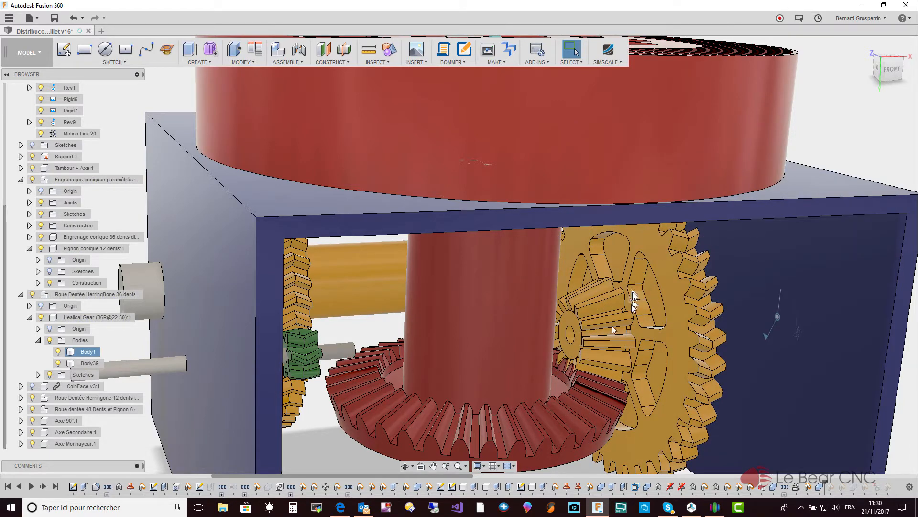
{"action": "scroll", "coordinate": [421, 263], "scroll_direction": "down", "scroll_amount": 3}
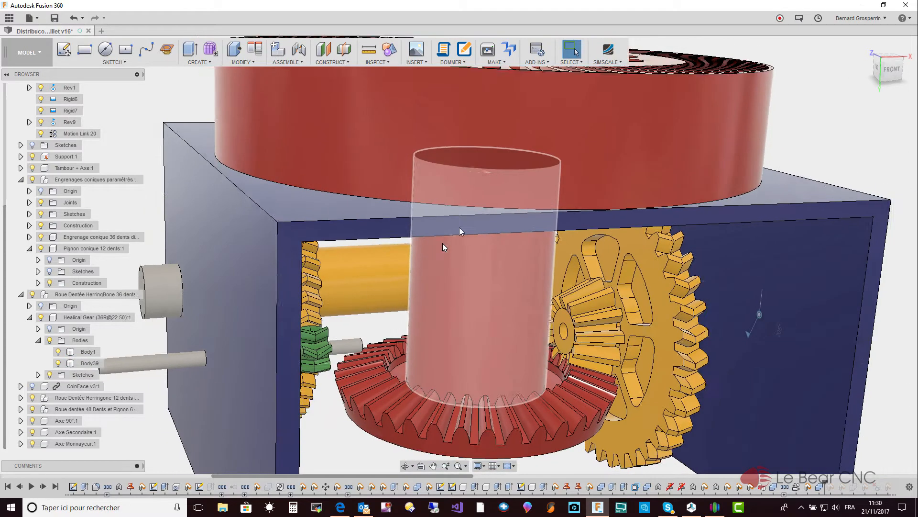
{"action": "mouse_move", "coordinate": [500, 201]}
{"action": "left_mouse_down"}
{"action": "mouse_move", "coordinate": [509, 188]}
{"action": "mouse_move", "coordinate": [494, 188]}
{"action": "mouse_move", "coordinate": [503, 184]}
{"action": "left_mouse_up"}
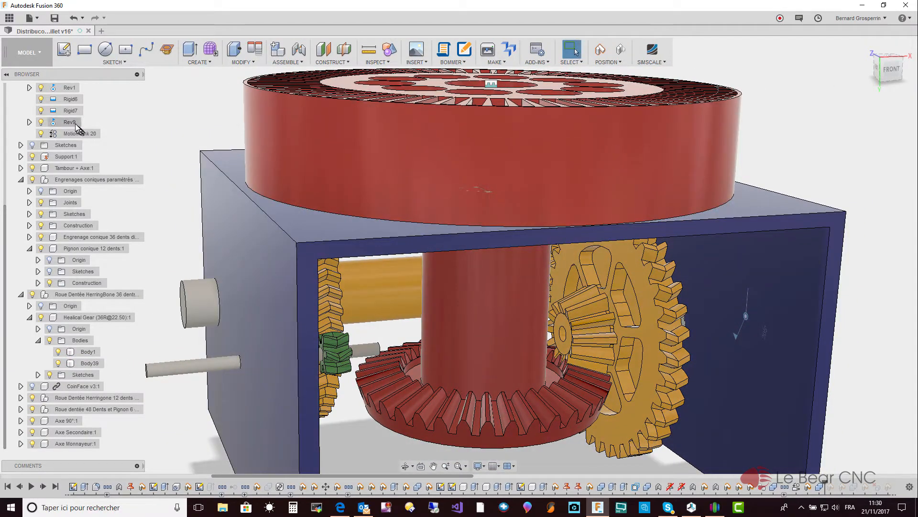
{"action": "right_click", "coordinate": [76, 126]}
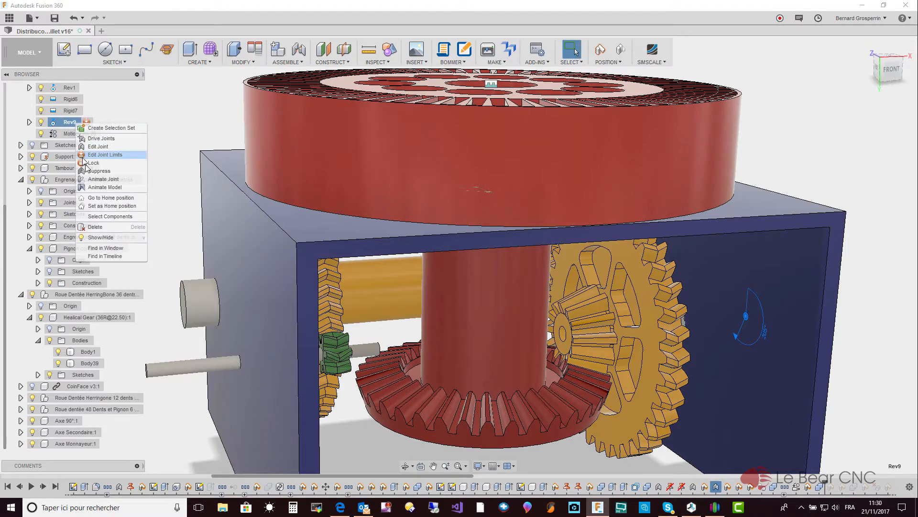
{"action": "left_click", "coordinate": [96, 180]}
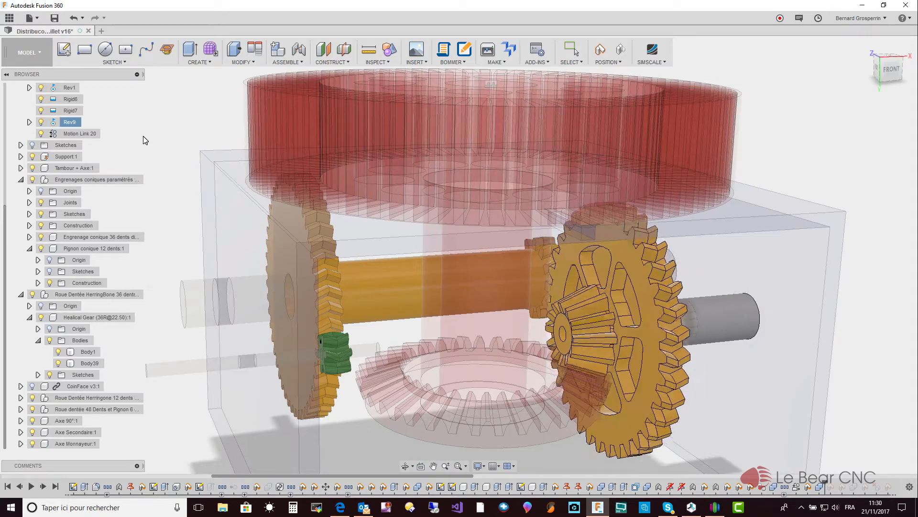
Stop the Rev9 joint animation and delete Motion Link 20.
{"action": "key", "text": "Escape"}
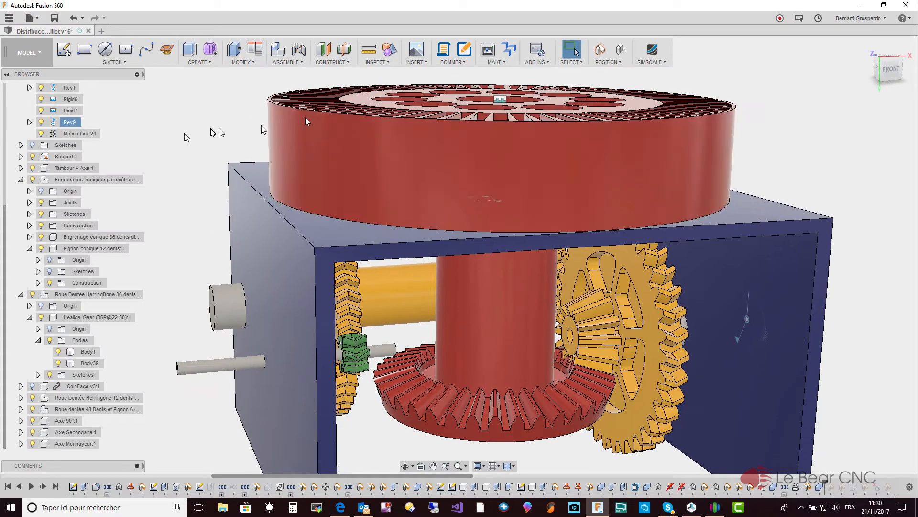
{"action": "left_click", "coordinate": [88, 138]}
{"action": "right_click", "coordinate": [87, 136]}
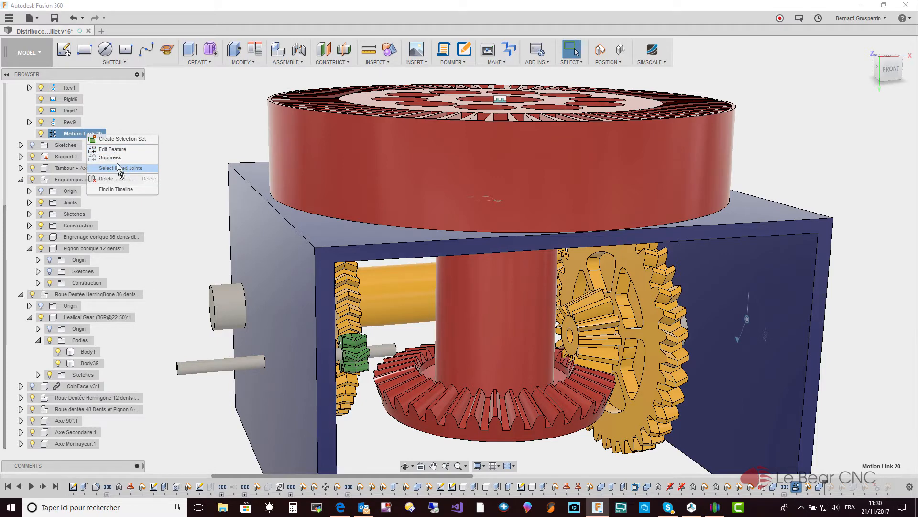
{"action": "left_click", "coordinate": [107, 179]}
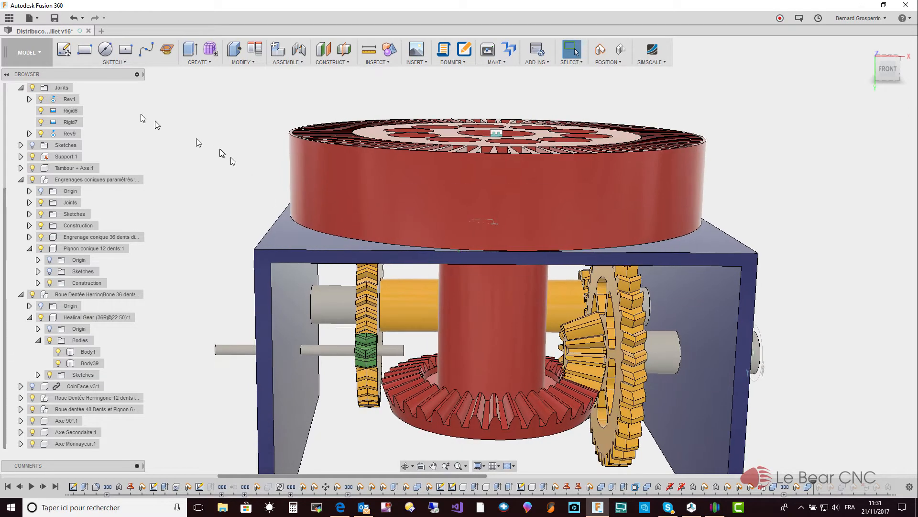
Capture the current position and create a motion link between Rev9 at 360 deg and Rev1 at -120 deg.
{"action": "left_click", "coordinate": [302, 62]}
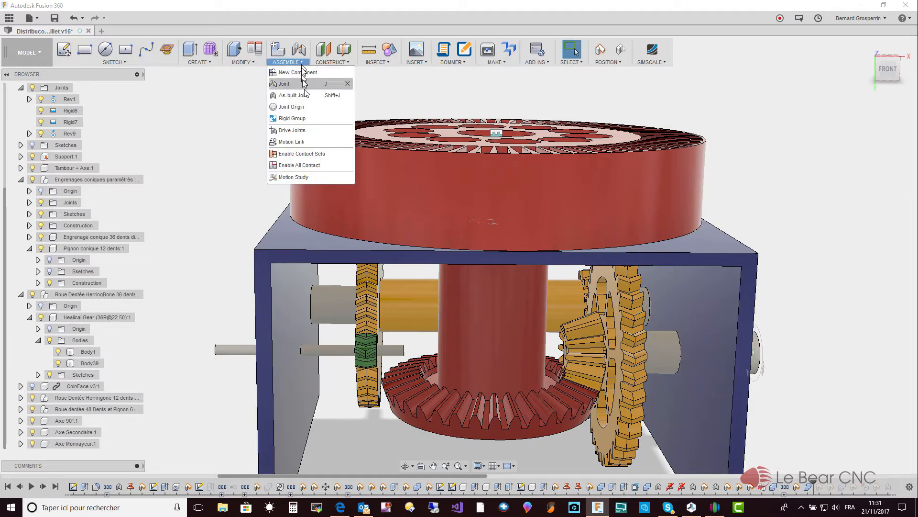
{"action": "left_click", "coordinate": [306, 141]}
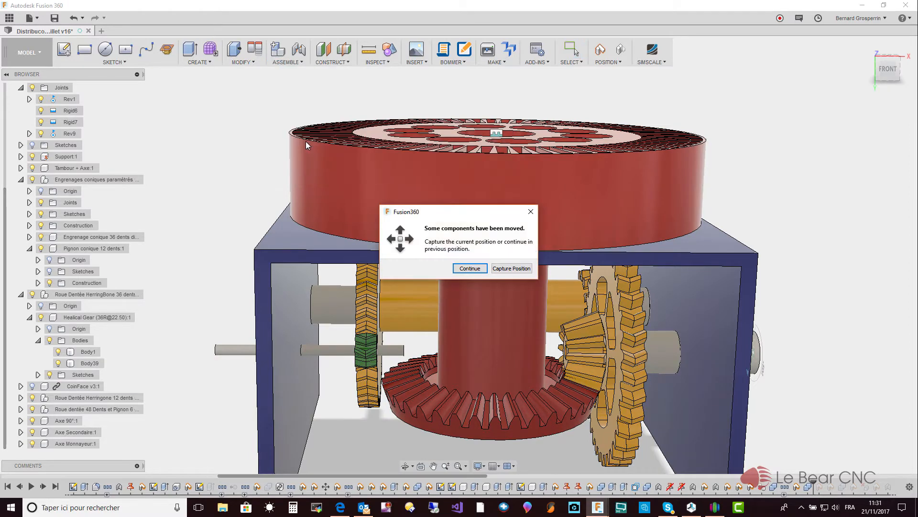
{"action": "left_click", "coordinate": [505, 268]}
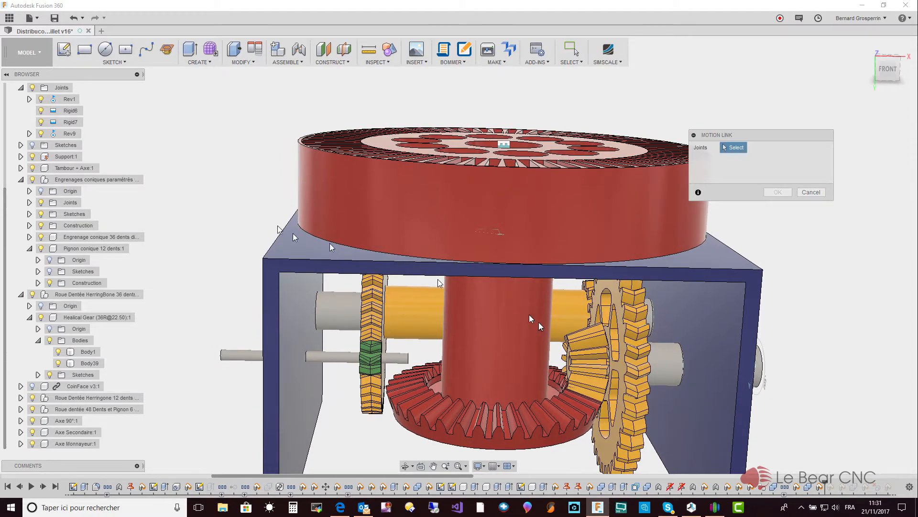
{"action": "left_click", "coordinate": [69, 134]}
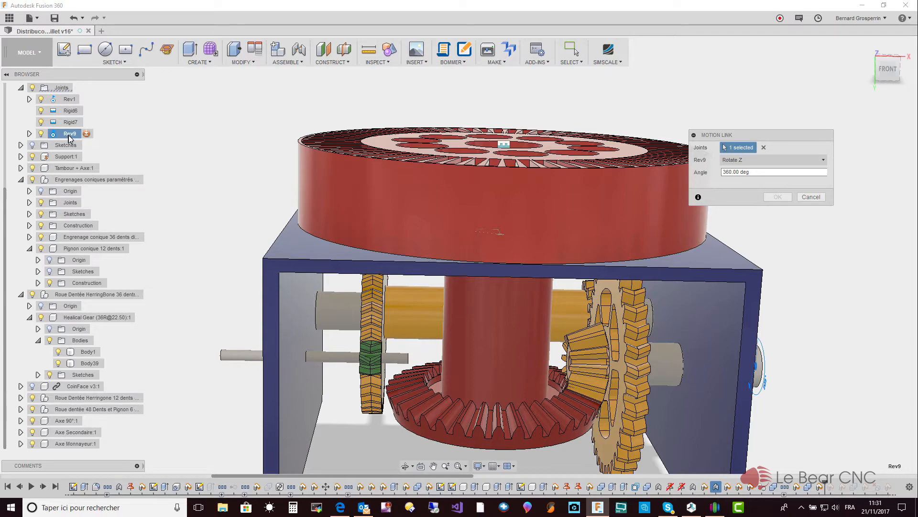
{"action": "left_click", "coordinate": [69, 99]}
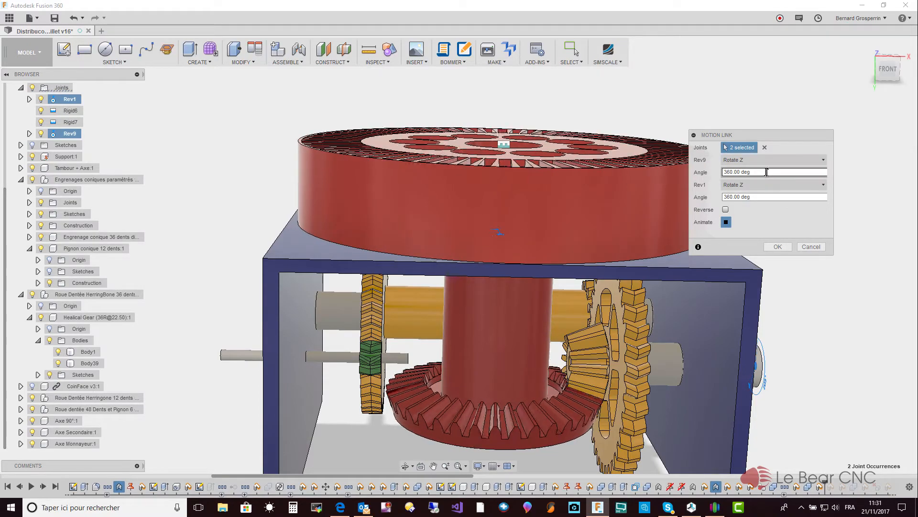
{"action": "left_click_drag", "start_coordinate": [755, 173], "coordinate": [707, 173]}
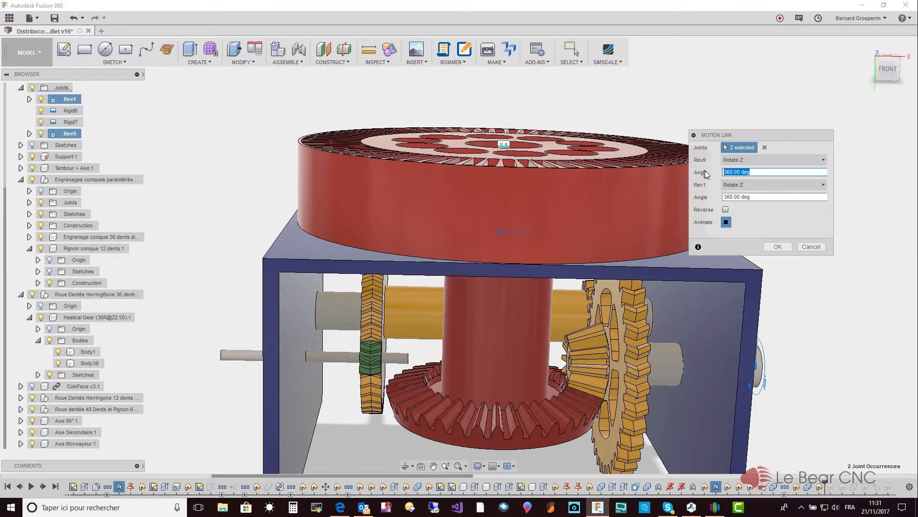
{"action": "left_click_drag", "start_coordinate": [783, 196], "coordinate": [682, 199]}
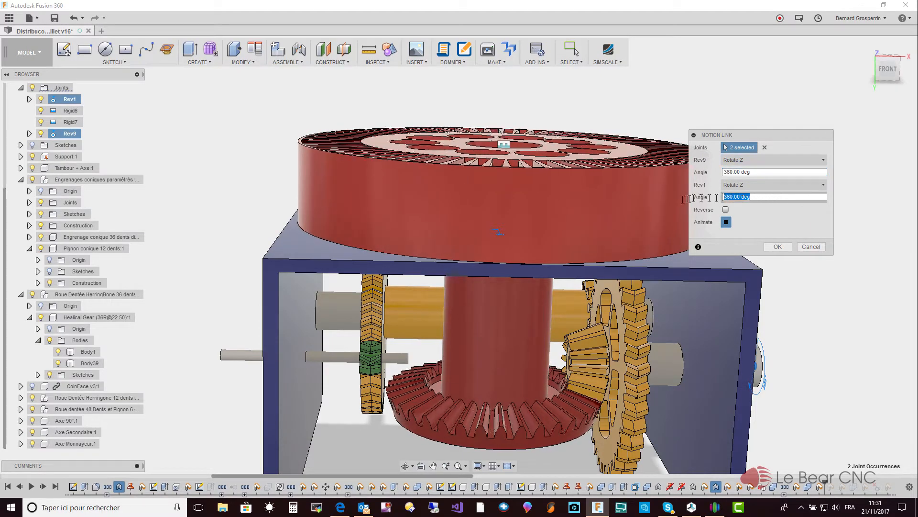
{"action": "type", "text": "-120"}
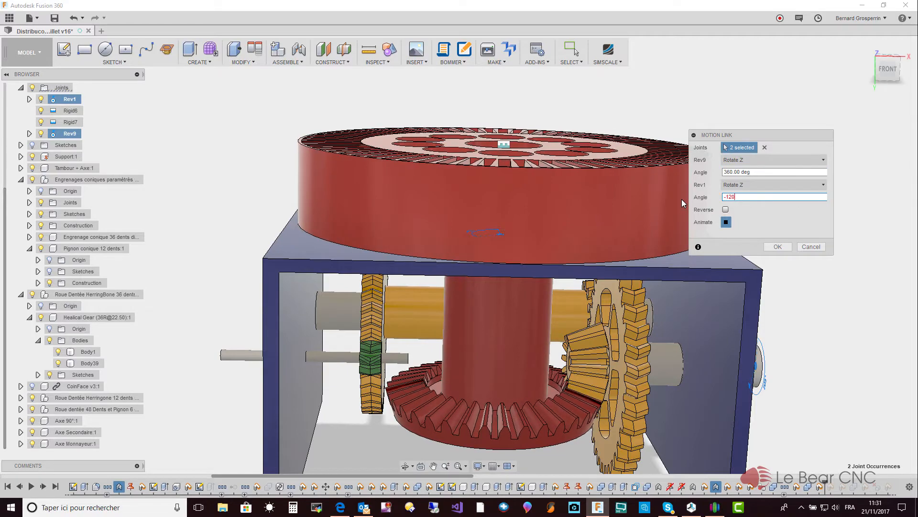
{"action": "left_click", "coordinate": [778, 247]}
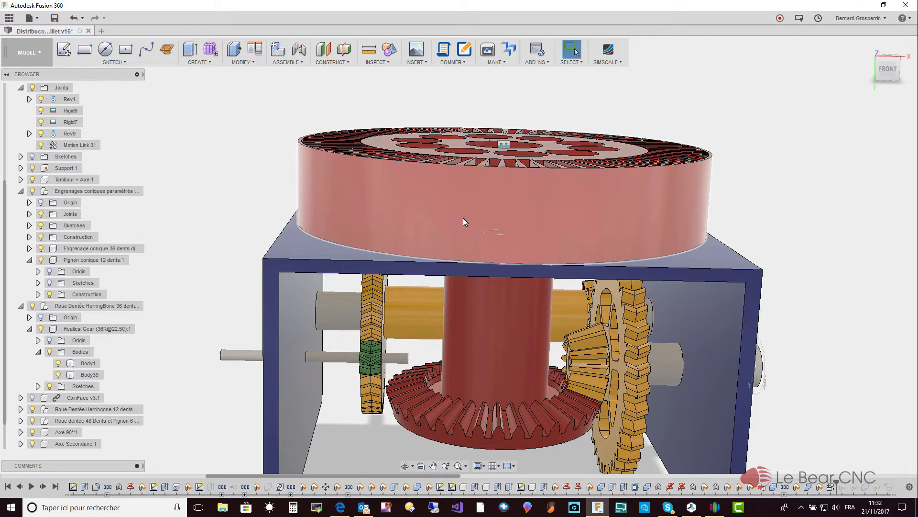
Animate the model from the Rev9 joint to test the linked rotation of the gears and drum.
{"action": "mouse_move", "coordinate": [463, 218]}
{"action": "left_mouse_down"}
{"action": "mouse_move", "coordinate": [449, 218]}
{"action": "mouse_move", "coordinate": [459, 220]}
{"action": "left_mouse_up"}
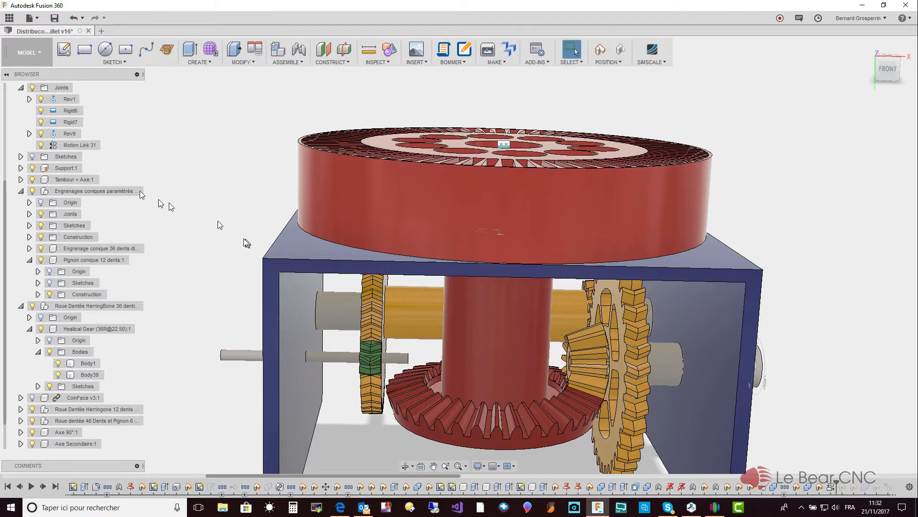
{"action": "right_click", "coordinate": [69, 135]}
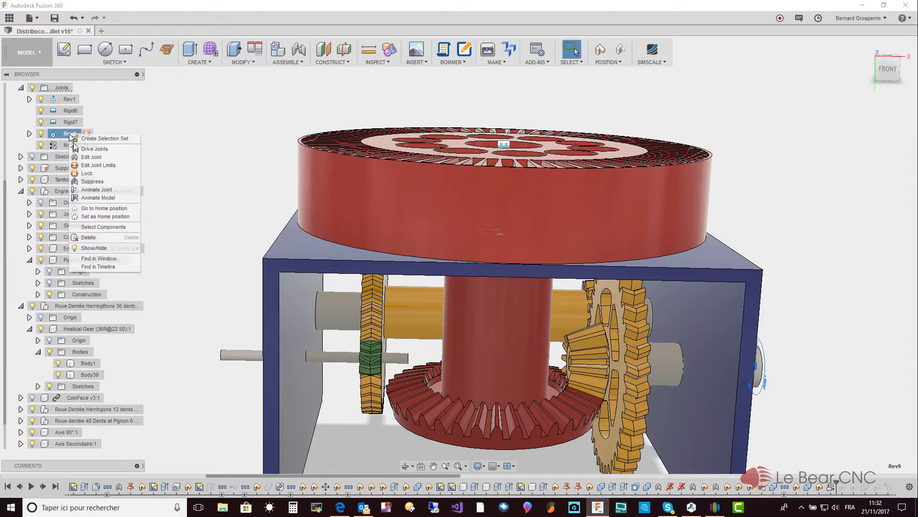
{"action": "left_click", "coordinate": [93, 197]}
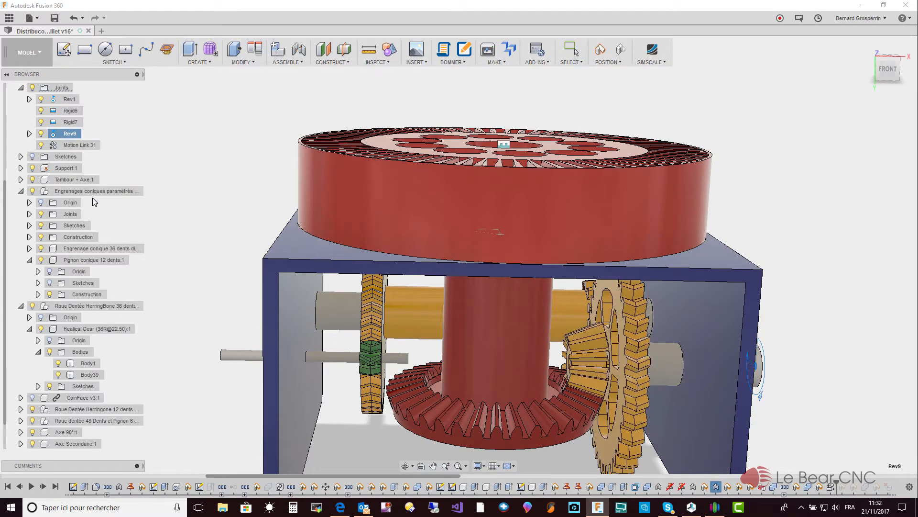
{"action": "key", "text": "Escape"}
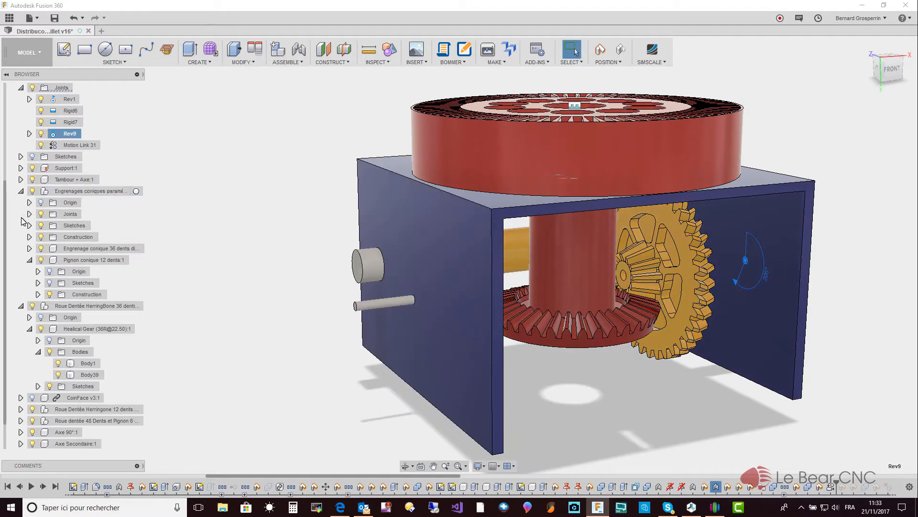
Collapse the bevel gear and 36-tooth herringbone gear components, show the CoinFace v3 component, and clear the selection.
{"action": "left_click", "coordinate": [21, 192]}
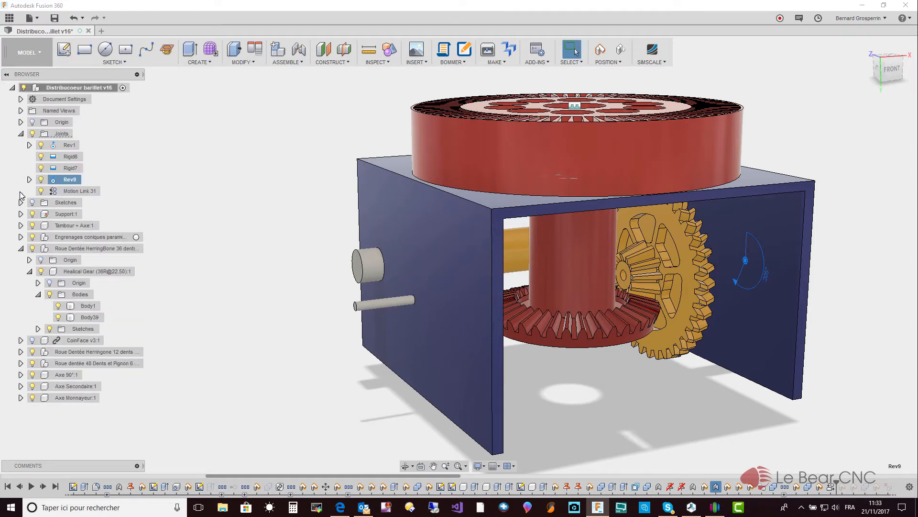
{"action": "left_click", "coordinate": [21, 248]}
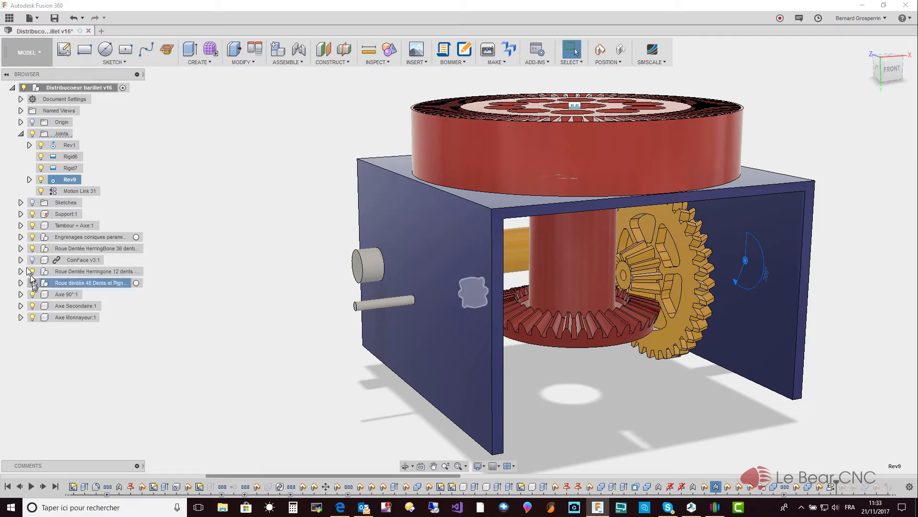
{"action": "left_click", "coordinate": [32, 259]}
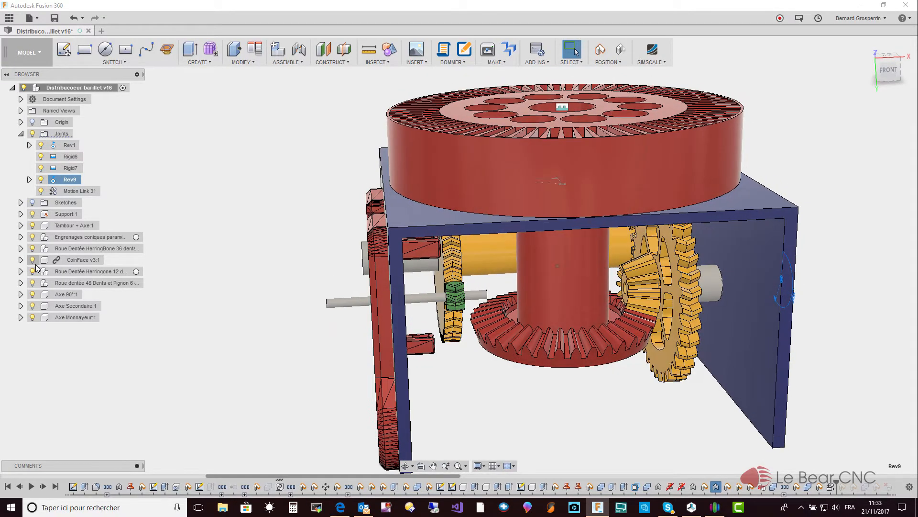
{"action": "left_click", "coordinate": [41, 270]}
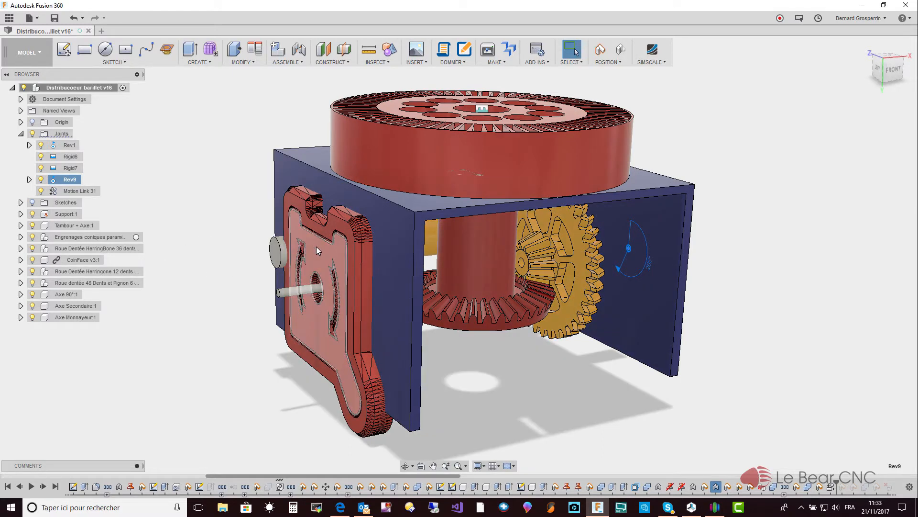
{"action": "key", "text": "Escape"}
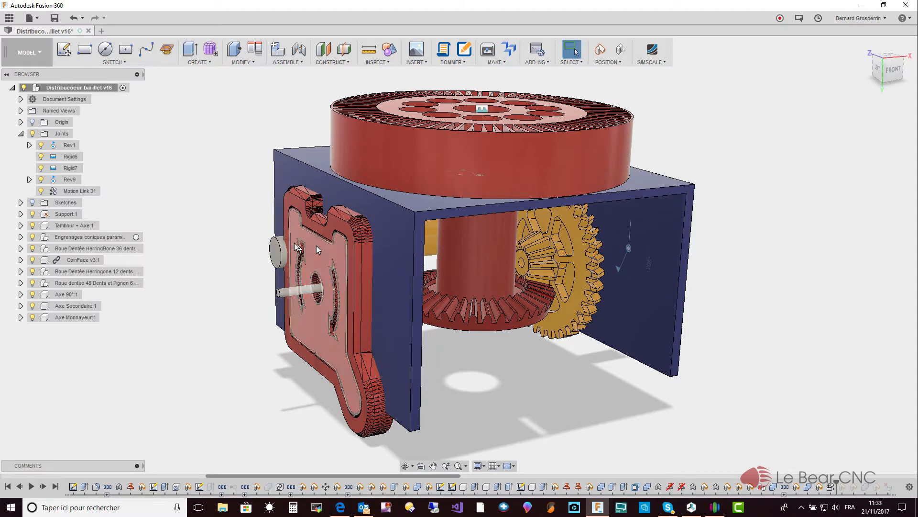
Move the CoinFace v3 component away from the support's side wall, with a Z distance of about -21.3 mm.
{"action": "right_click", "coordinate": [93, 262]}
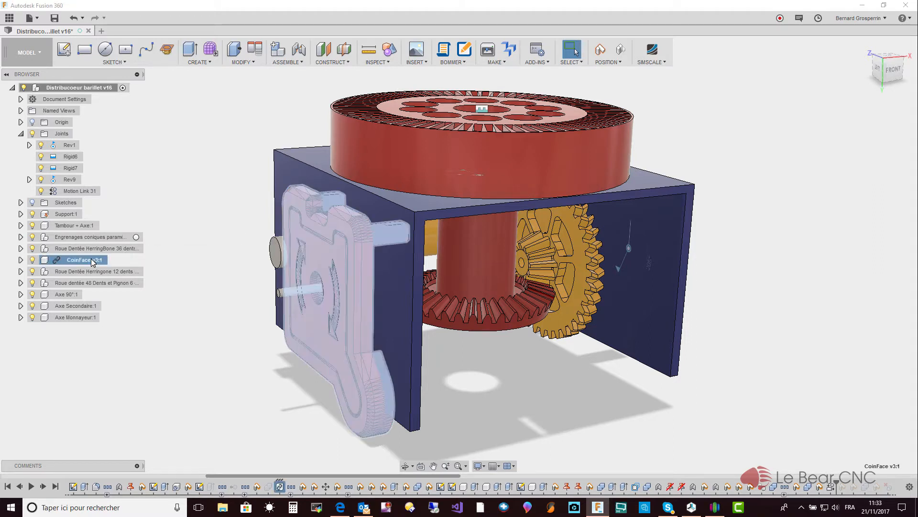
{"action": "left_click", "coordinate": [119, 272]}
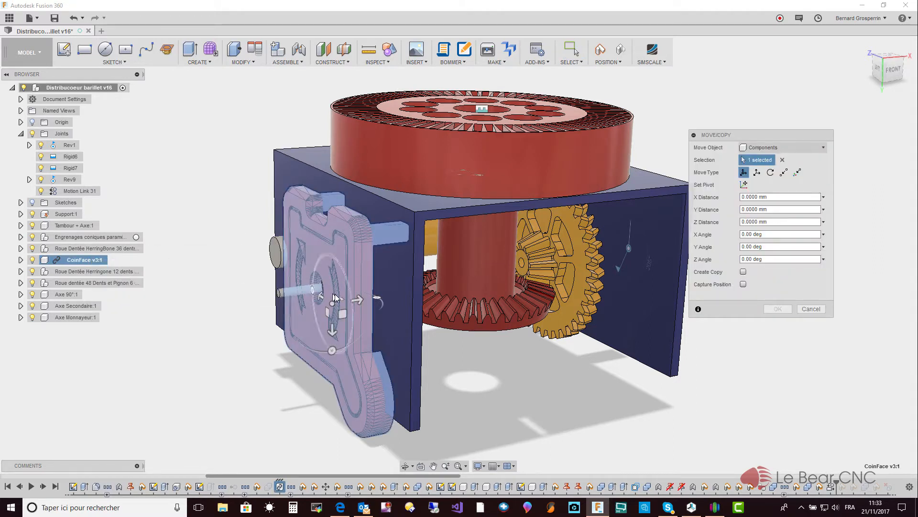
{"action": "left_click_drag", "start_coordinate": [359, 300], "coordinate": [324, 310]}
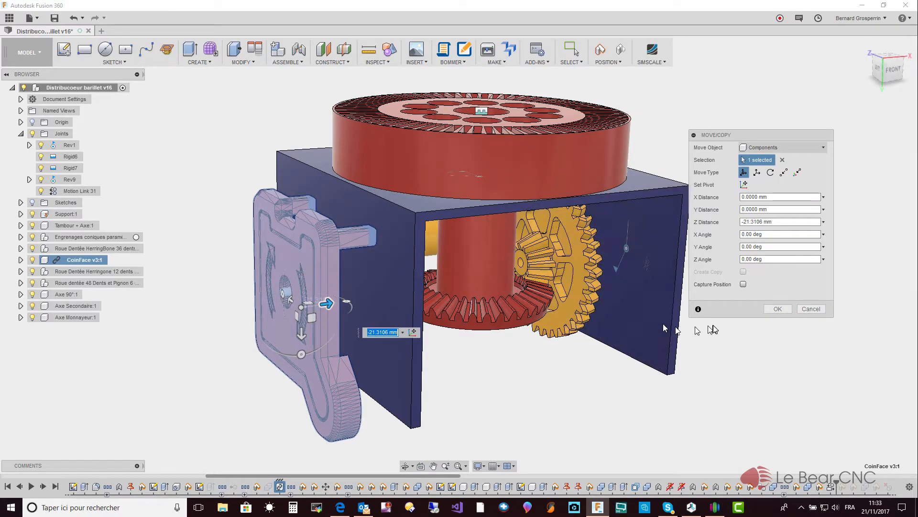
{"action": "left_click", "coordinate": [769, 310]}
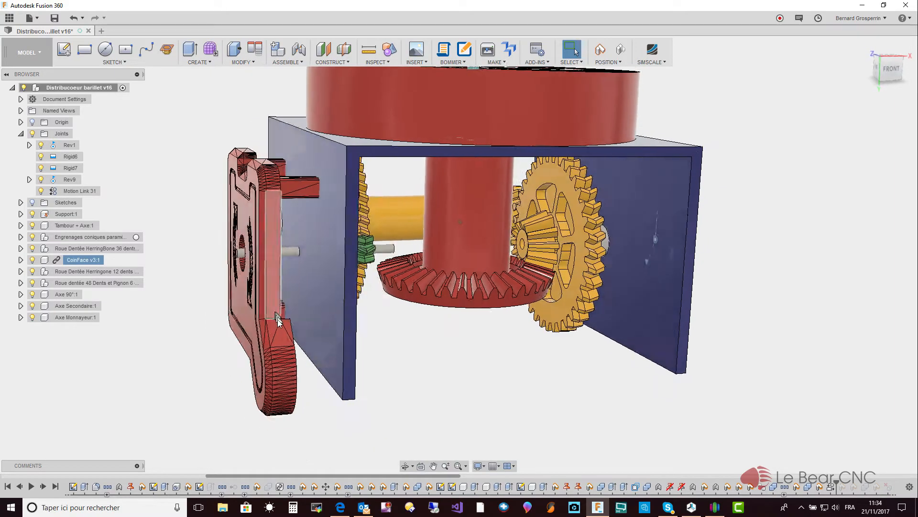
Examine the gear train and shafts inside the support, and the slotted coin drum from above.
{"action": "middle_click_drag", "start_coordinate": [278, 320], "coordinate": [233, 348], "text": "shift"}
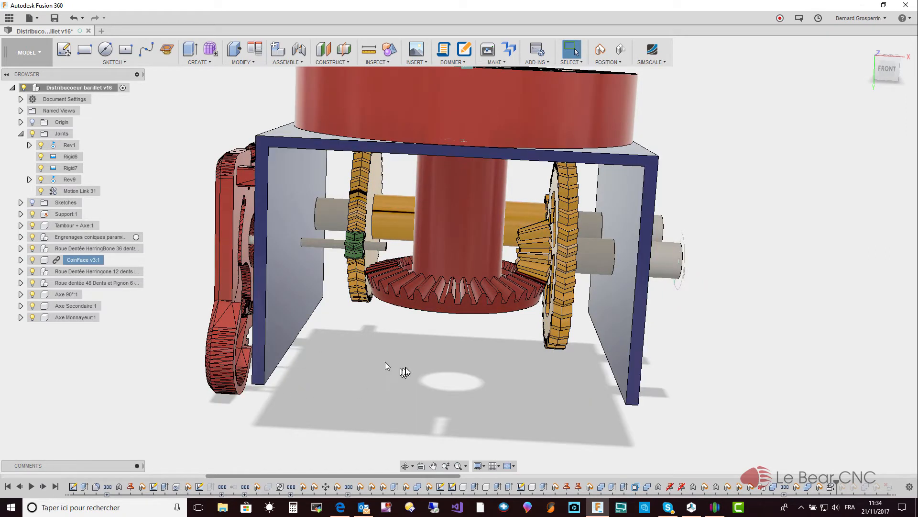
{"action": "middle_click_drag", "start_coordinate": [452, 399], "coordinate": [453, 258], "text": "shift"}
{"action": "middle_click_drag", "start_coordinate": [349, 268], "coordinate": [263, 286], "text": "shift"}
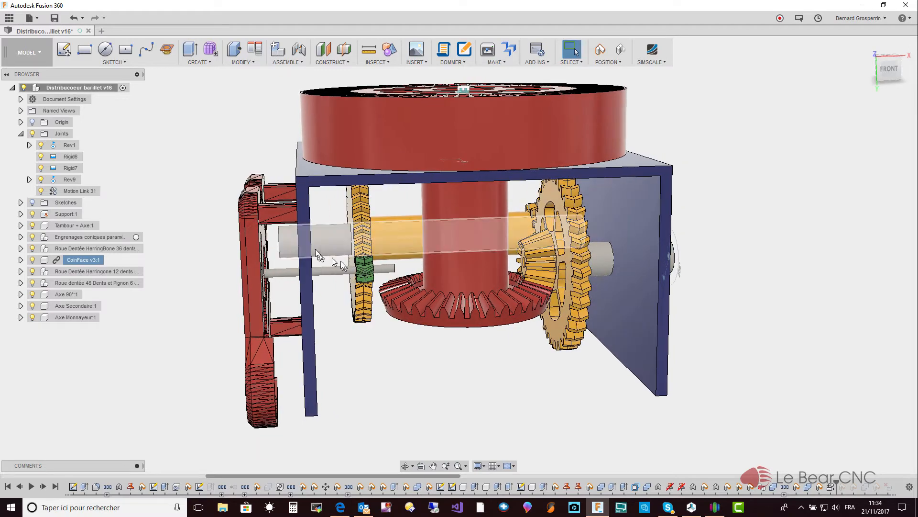
{"action": "middle_click_drag", "start_coordinate": [280, 283], "coordinate": [345, 271], "text": "shift"}
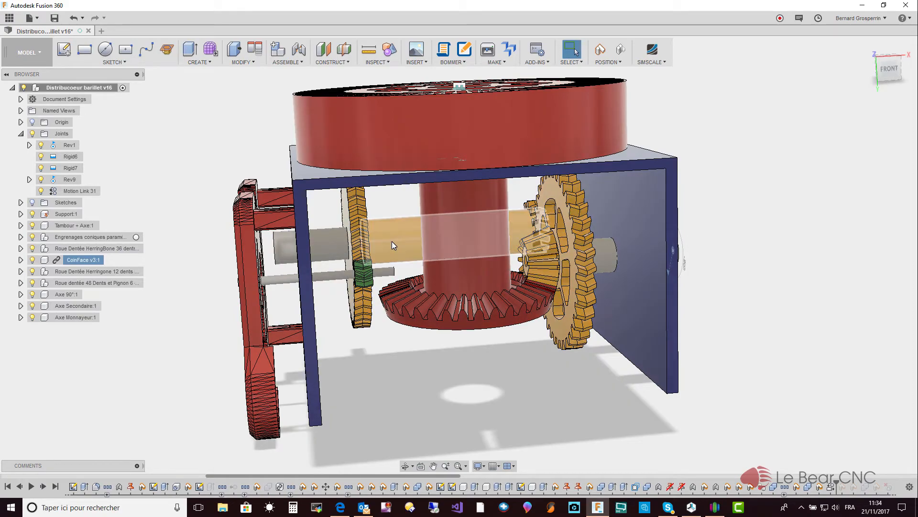
{"action": "scroll", "coordinate": [470, 228], "scroll_direction": "down", "scroll_amount": 1}
{"action": "middle_click_drag", "start_coordinate": [471, 229], "coordinate": [577, 349], "text": "shift"}
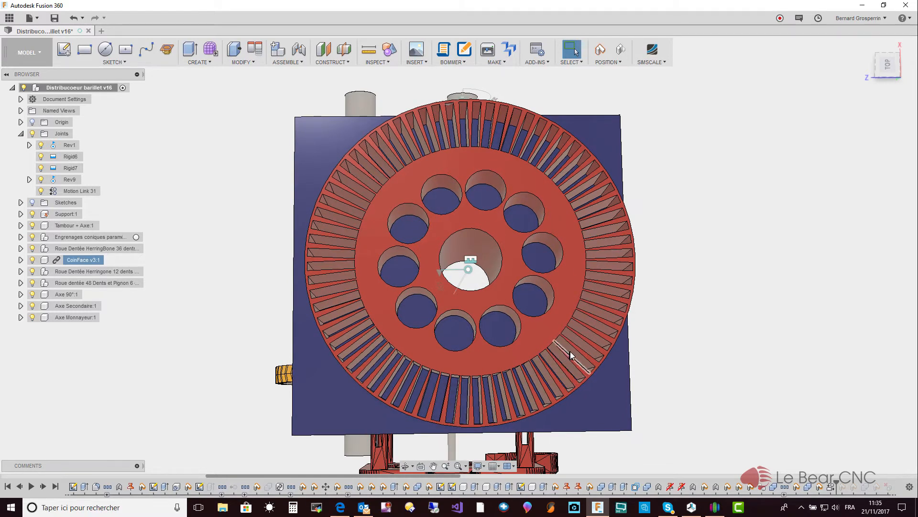
{"action": "middle_click_drag", "start_coordinate": [476, 405], "coordinate": [314, 314], "text": "shift"}
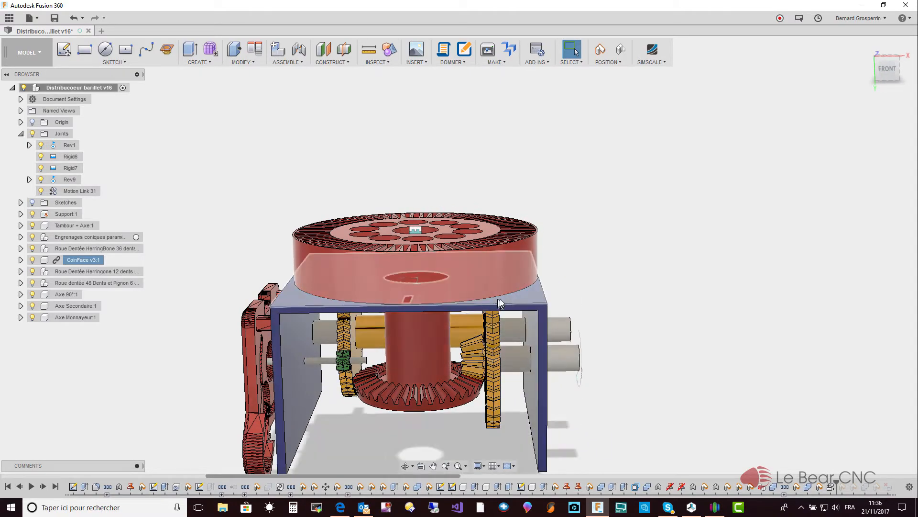
Inspect the coin face plate, the rear herringbone gears and the bevel gear meshing from several sides.
{"action": "left_click", "coordinate": [536, 312]}
{"action": "middle_click_drag", "start_coordinate": [537, 392], "coordinate": [396, 289], "text": "shift"}
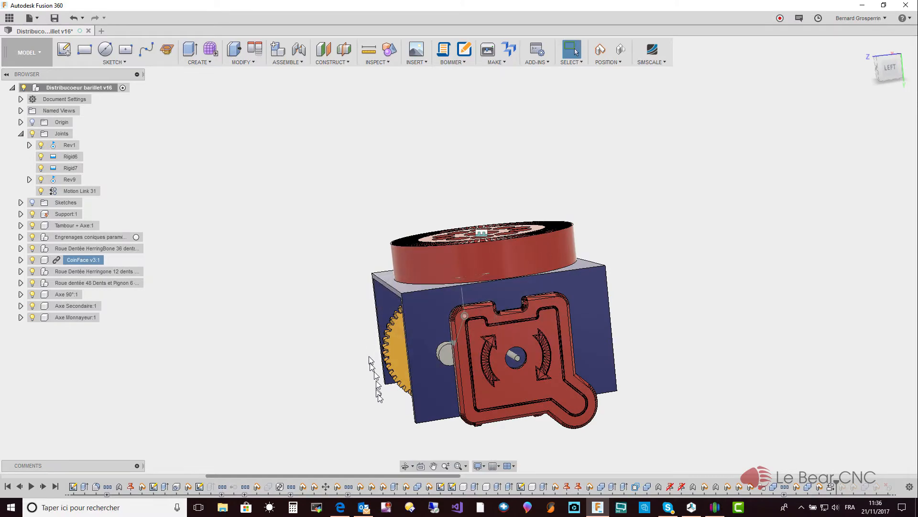
{"action": "middle_click_drag", "start_coordinate": [413, 406], "coordinate": [414, 406], "text": "shift"}
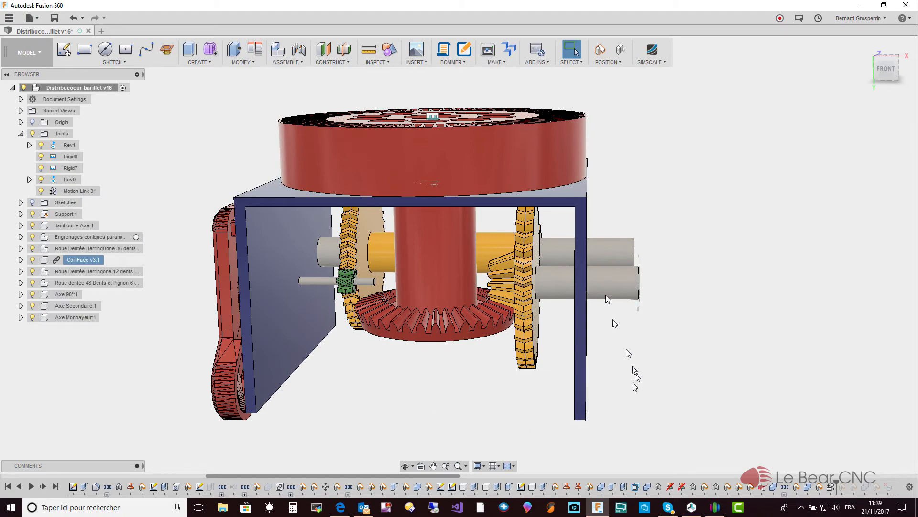
{"action": "middle_click_drag", "start_coordinate": [579, 358], "coordinate": [589, 412], "text": "shift"}
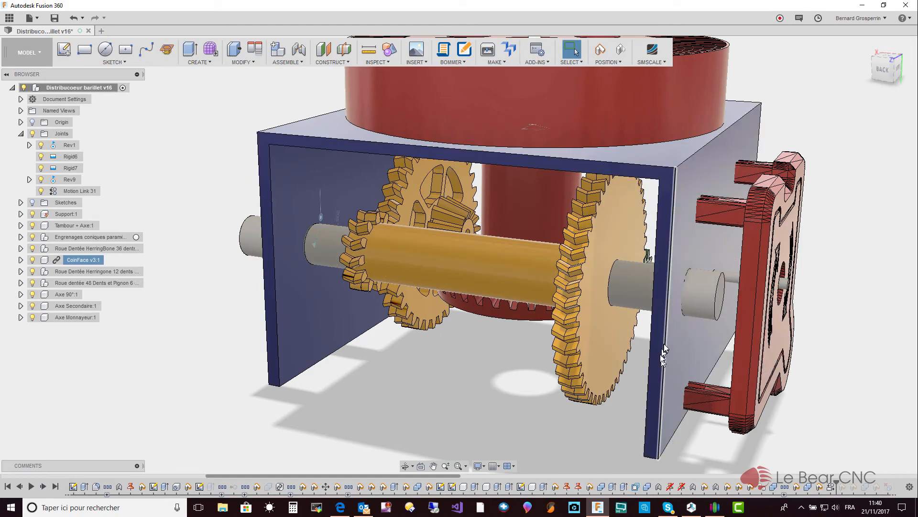
{"action": "middle_click_drag", "start_coordinate": [663, 354], "coordinate": [676, 345], "text": "shift"}
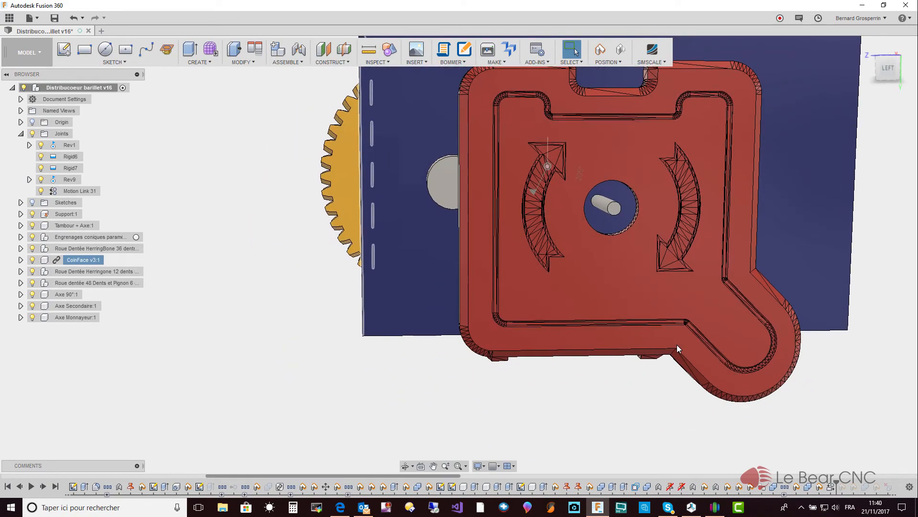
{"action": "middle_click_drag", "start_coordinate": [676, 345], "coordinate": [477, 243], "text": "shift"}
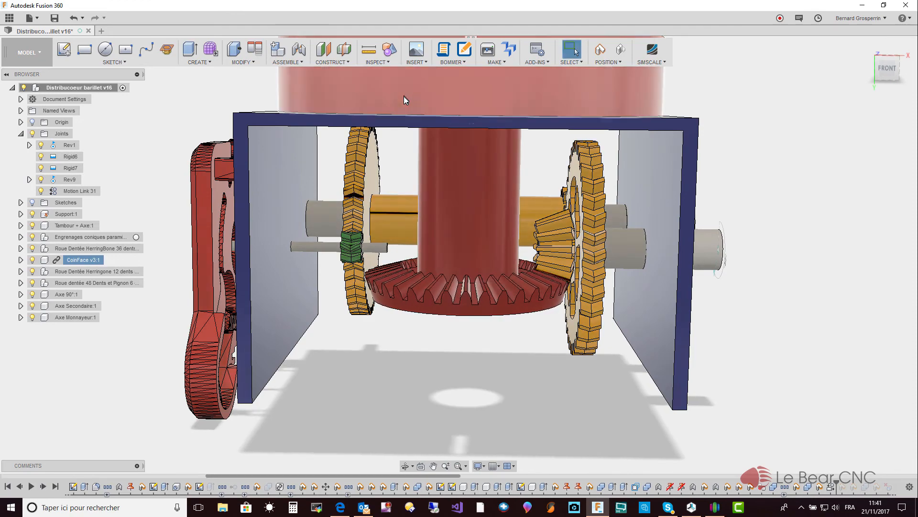
{"action": "middle_click_drag", "start_coordinate": [529, 141], "coordinate": [569, 284], "text": "shift"}
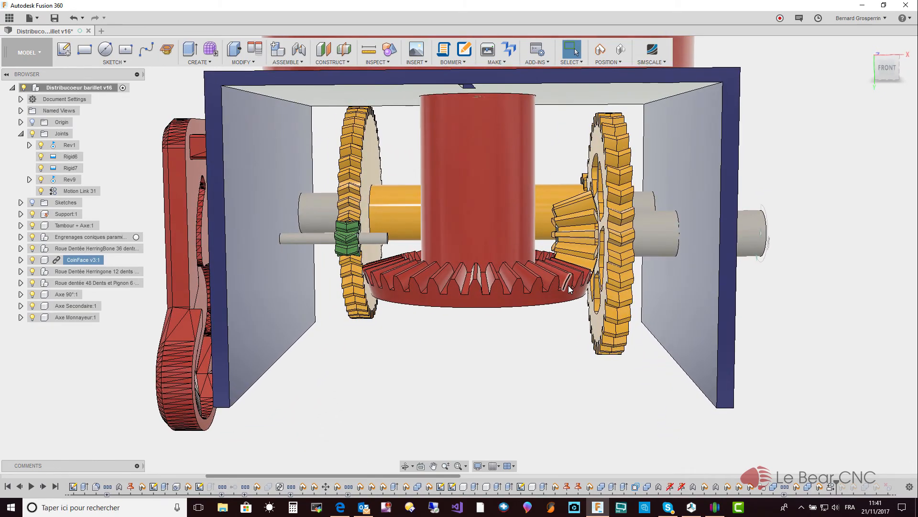